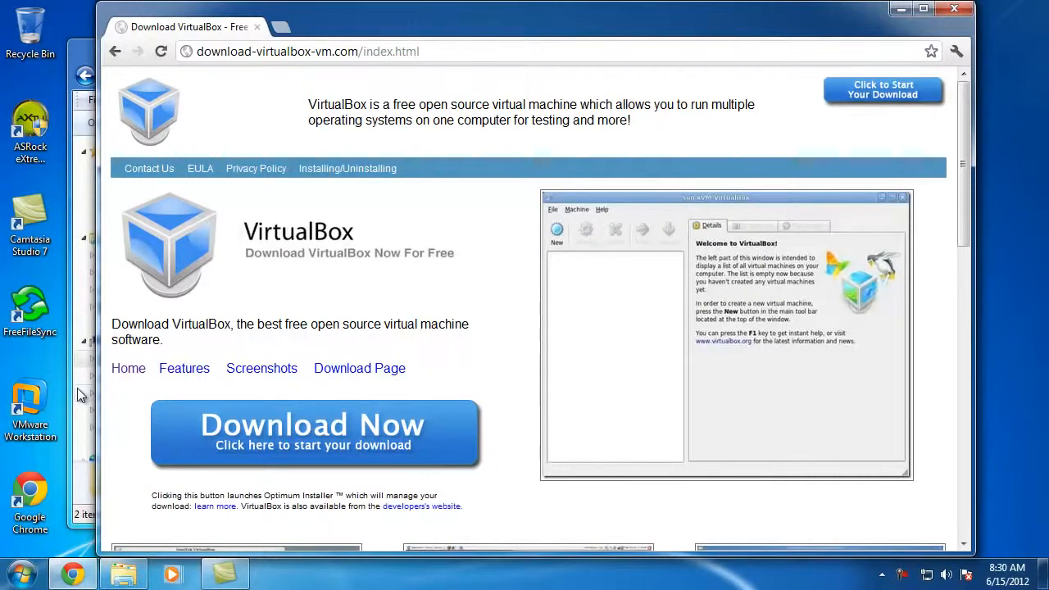
Step: Launch VirtualBox-4.1.16-78094-Win.exe from the Temp folder and accept the default features, install location and shortcuts
left_click(81, 505)
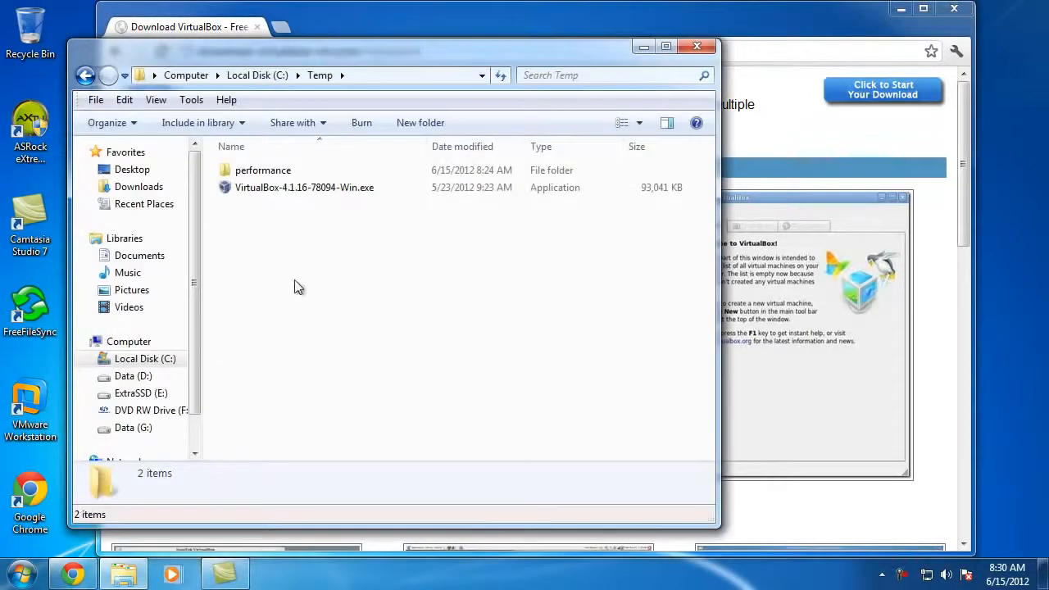
left_click(318, 190)
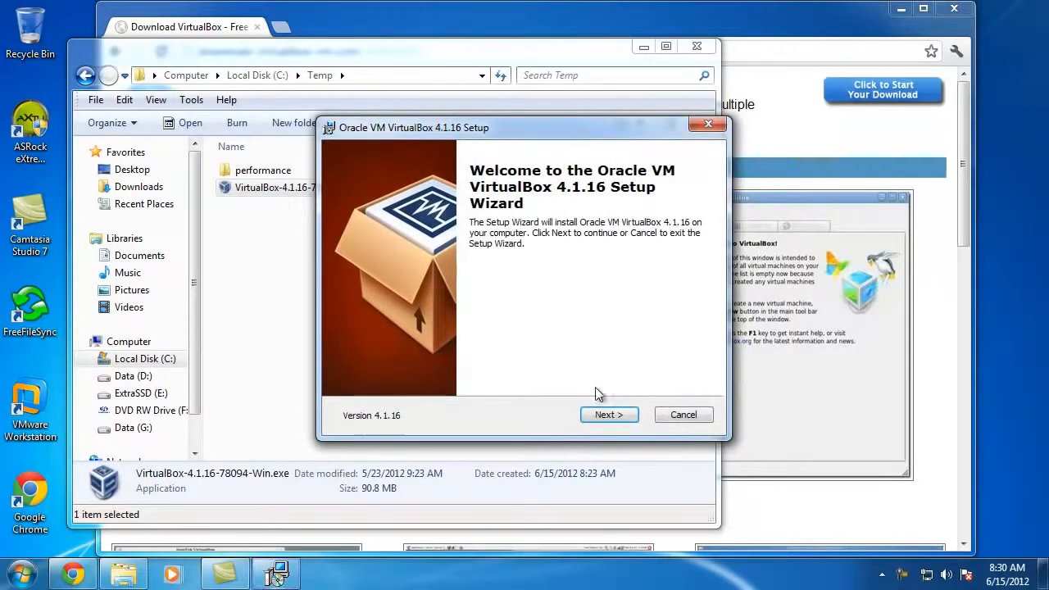
left_click(606, 415)
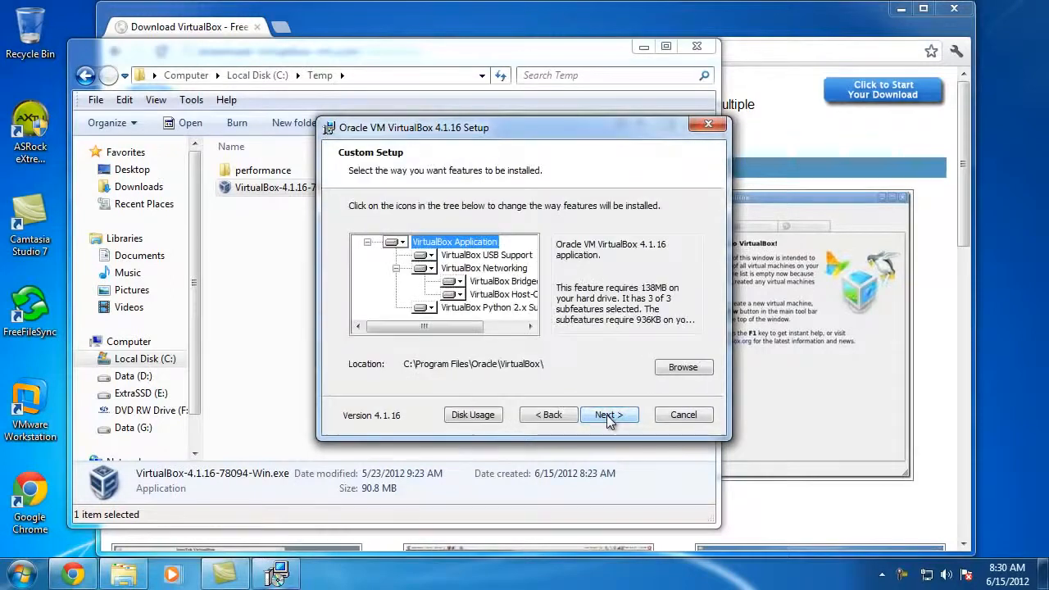
left_click(607, 414)
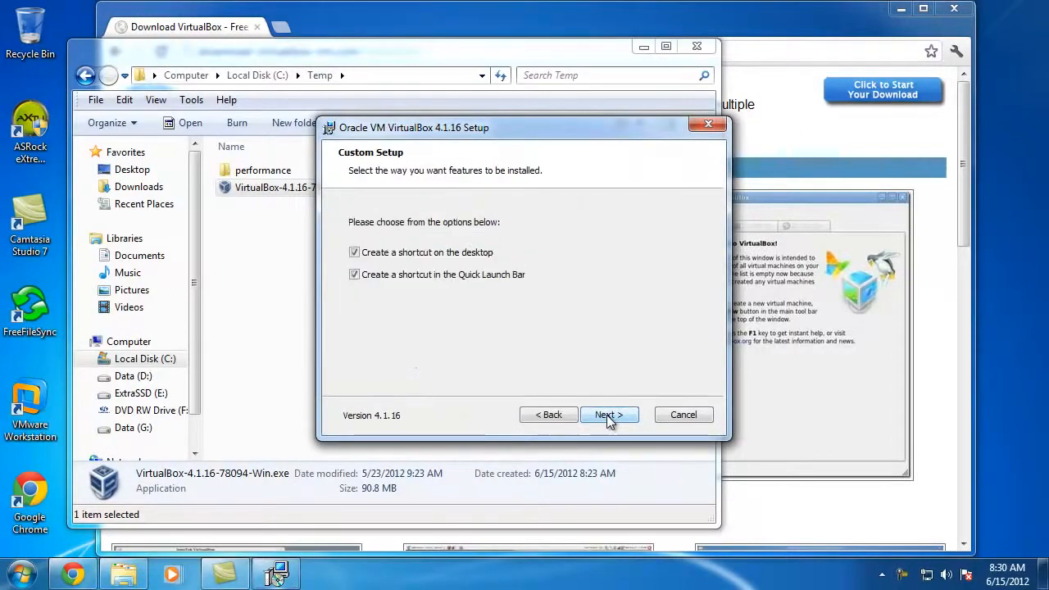
left_click(607, 415)
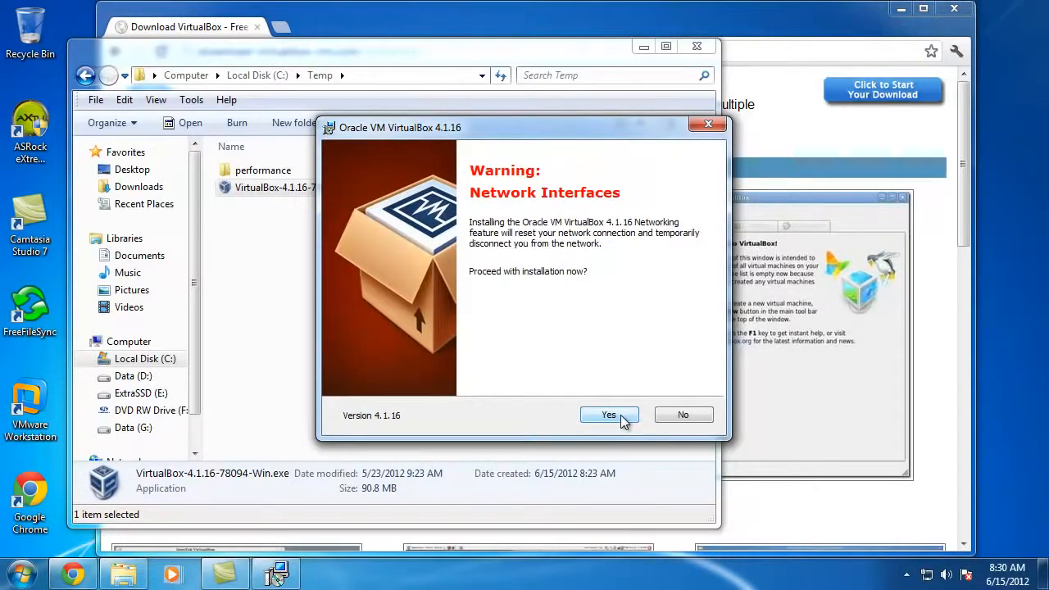
Step: Accept the network interface reset, install VirtualBox 4.1.16, and finish setup with the program started and in front
left_click(621, 419)
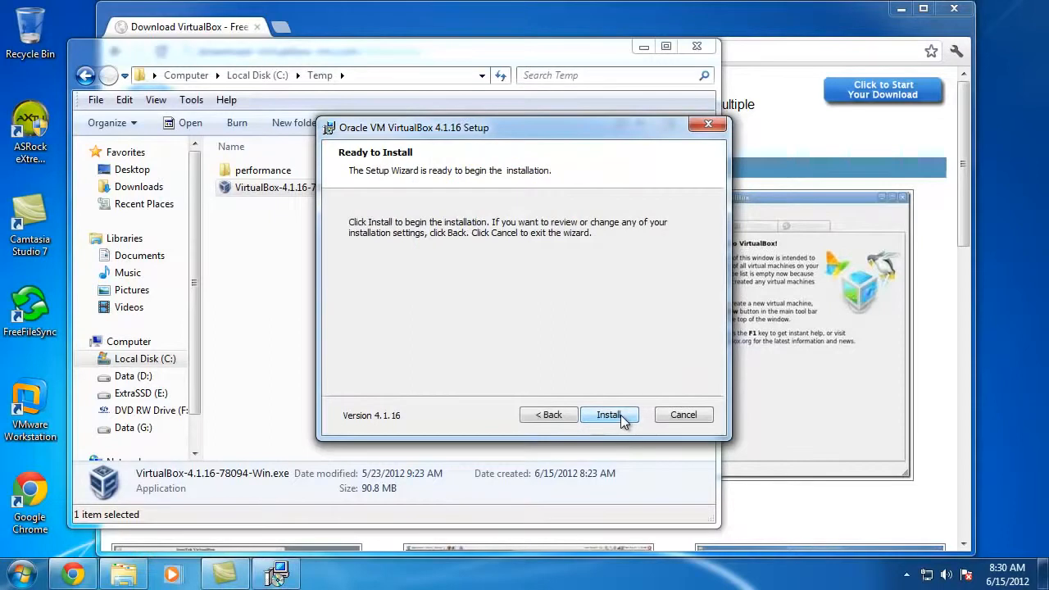
left_click(620, 419)
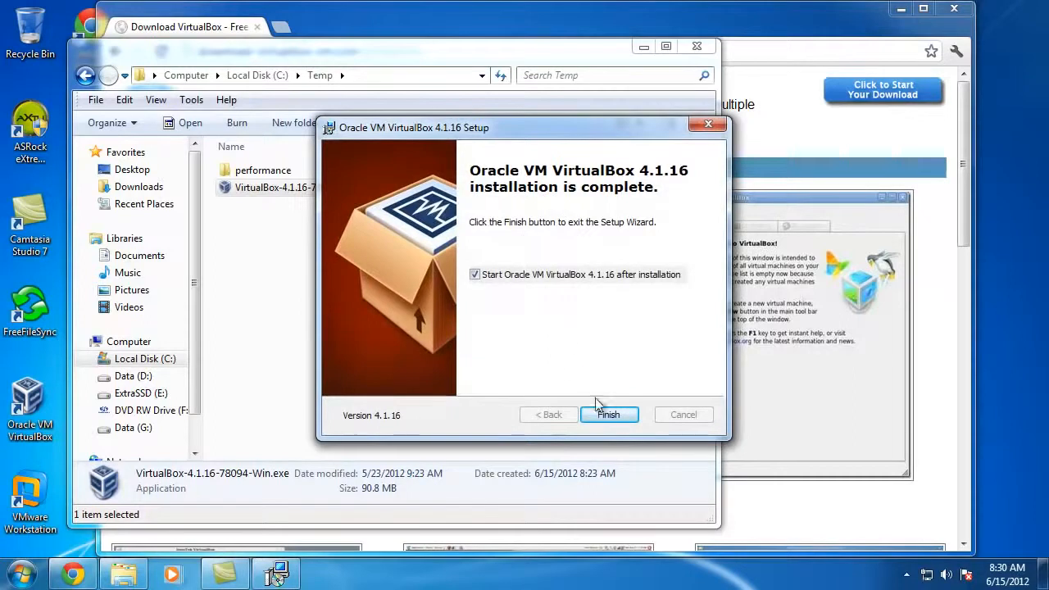
left_click(608, 415)
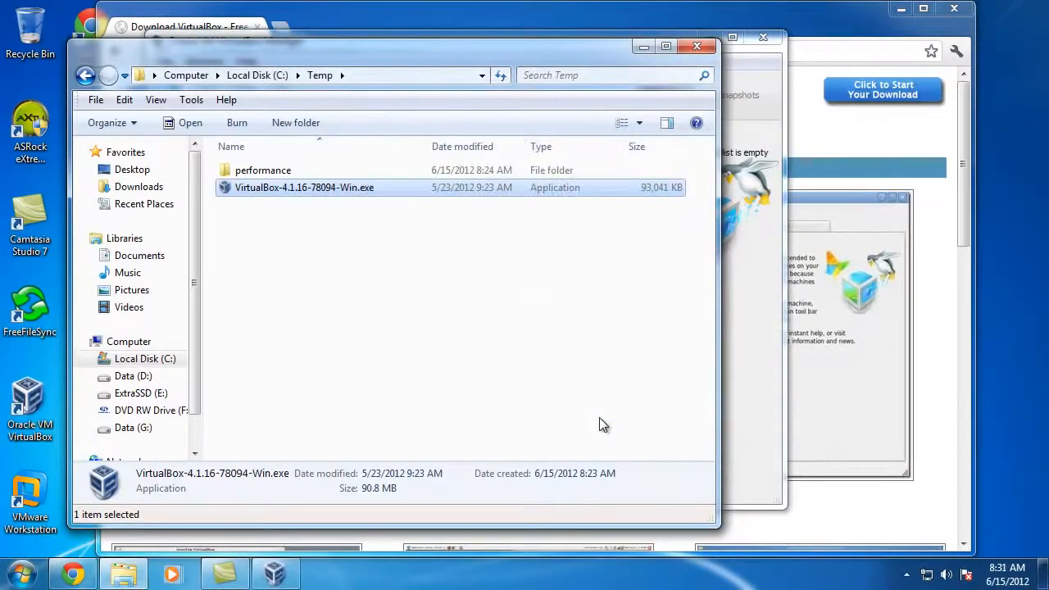
left_click(744, 276)
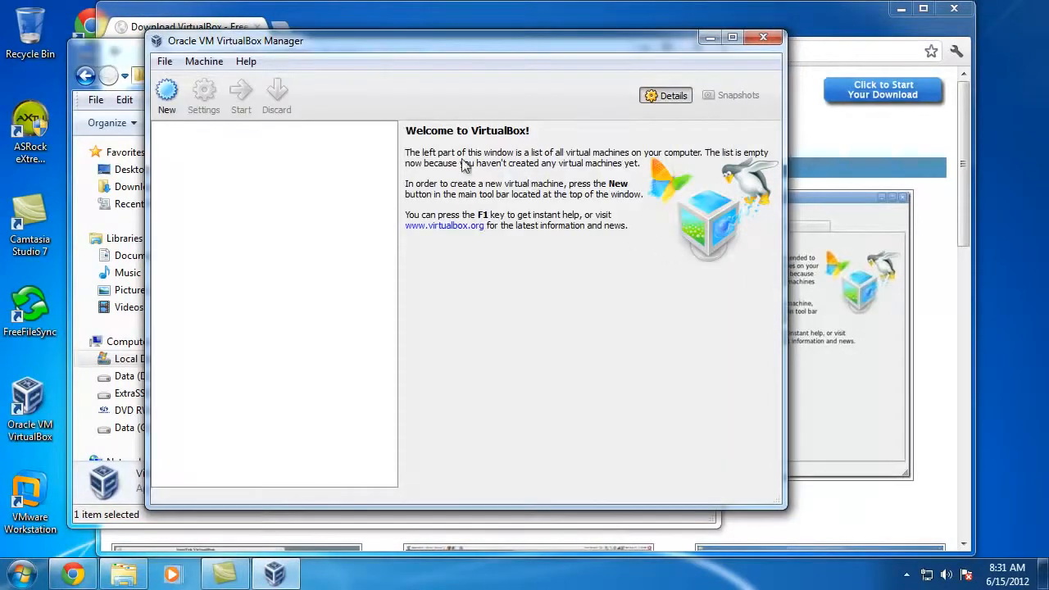
Step: Start a new virtual machine named "windows 7 64 bit" with Microsoft Windows, version Windows 7 (64 bit), as its OS type
left_click(167, 104)
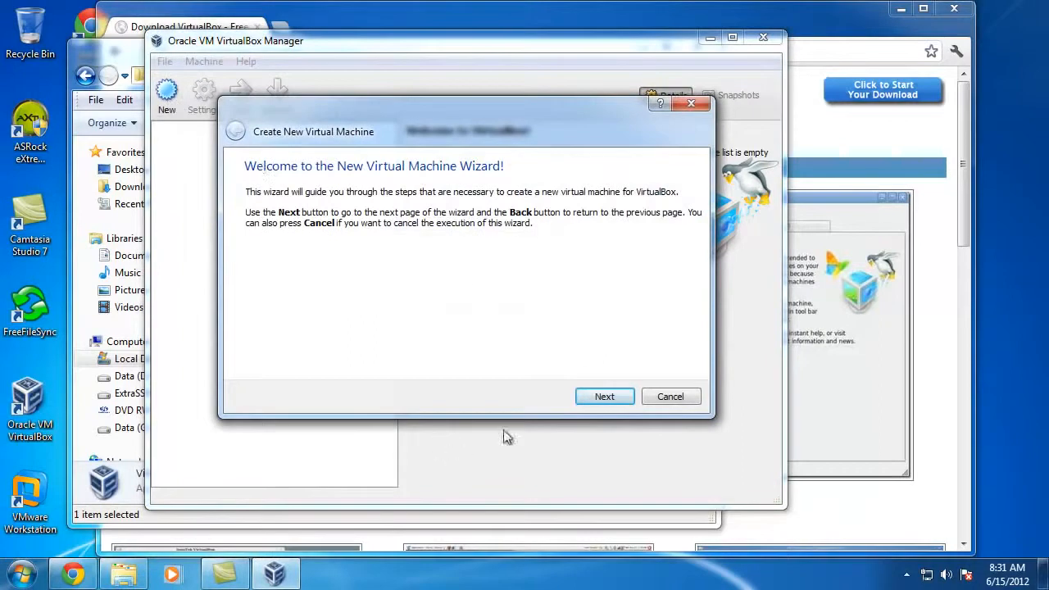
left_click(595, 400)
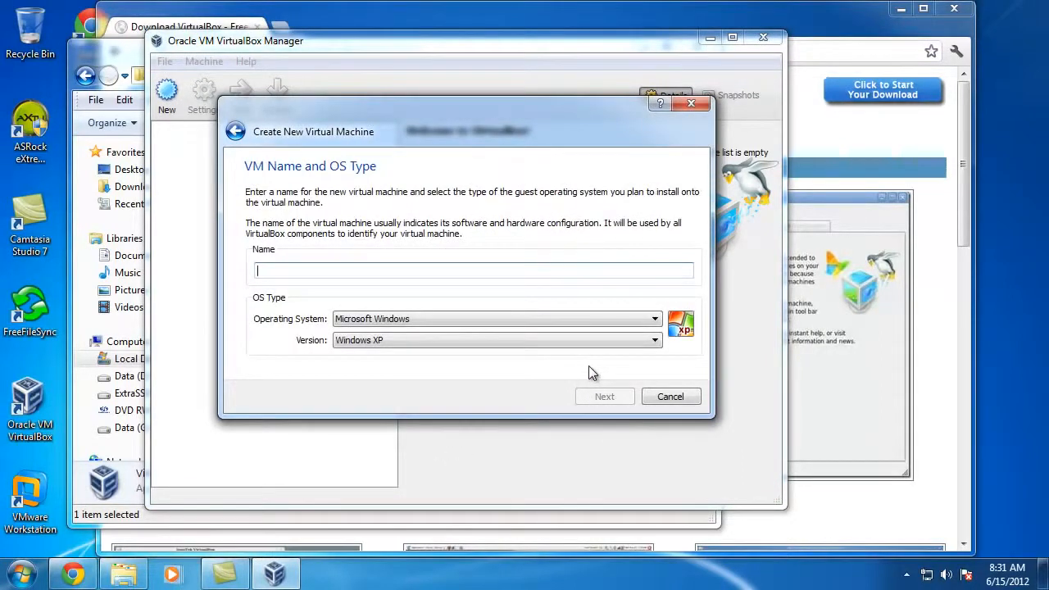
type("windows 7 64 bit")
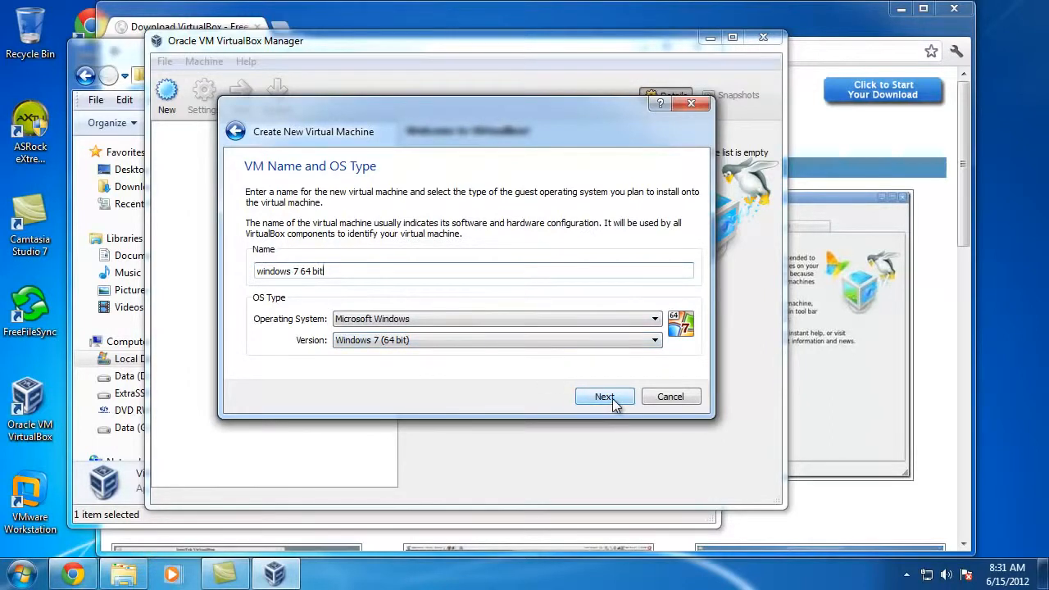
left_click(655, 341)
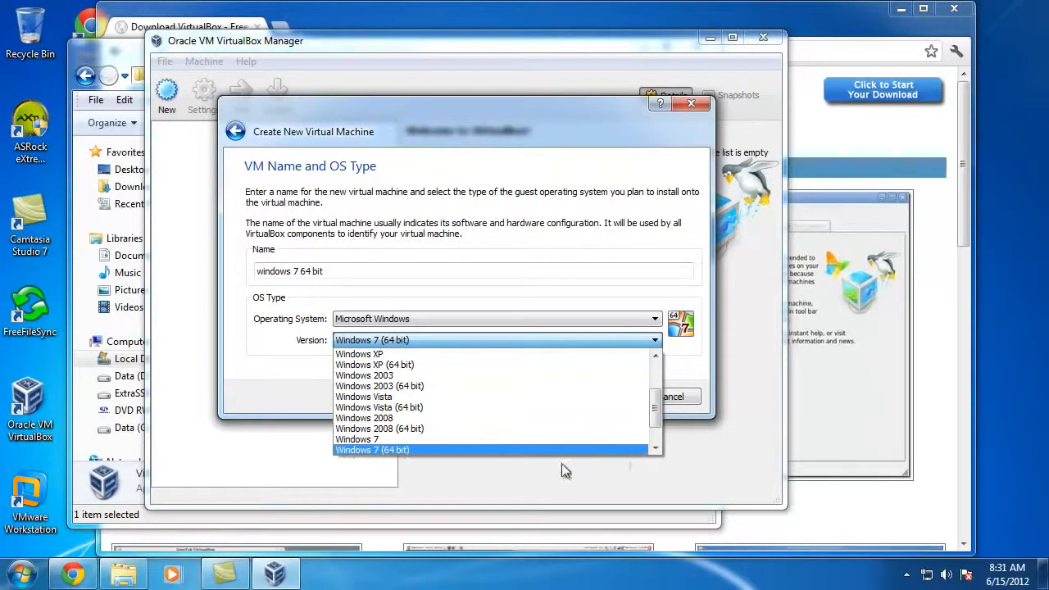
left_click(655, 449)
left_click(656, 450)
left_click(656, 450)
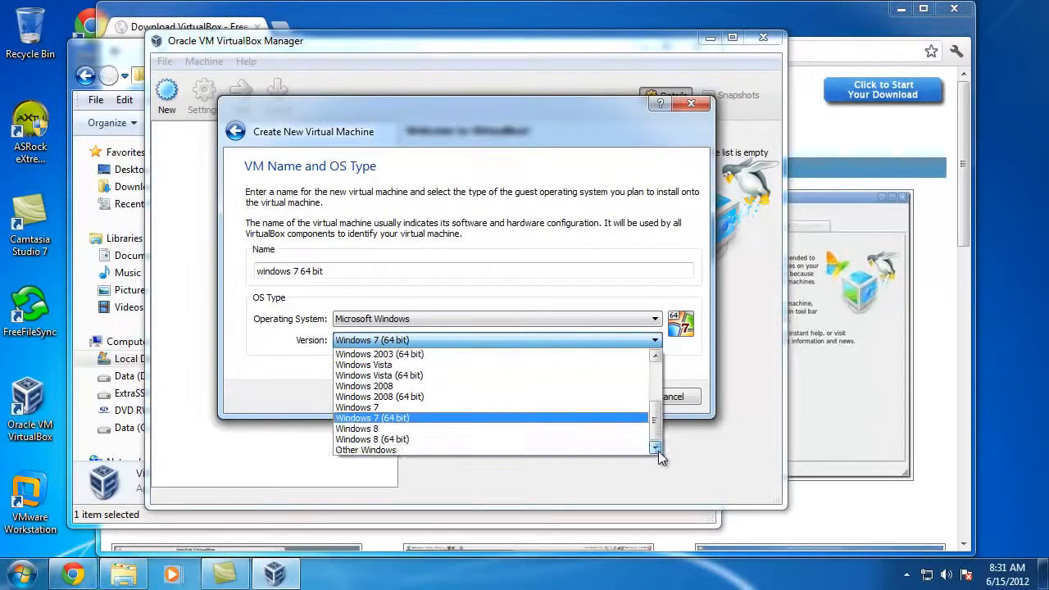
left_click(528, 420)
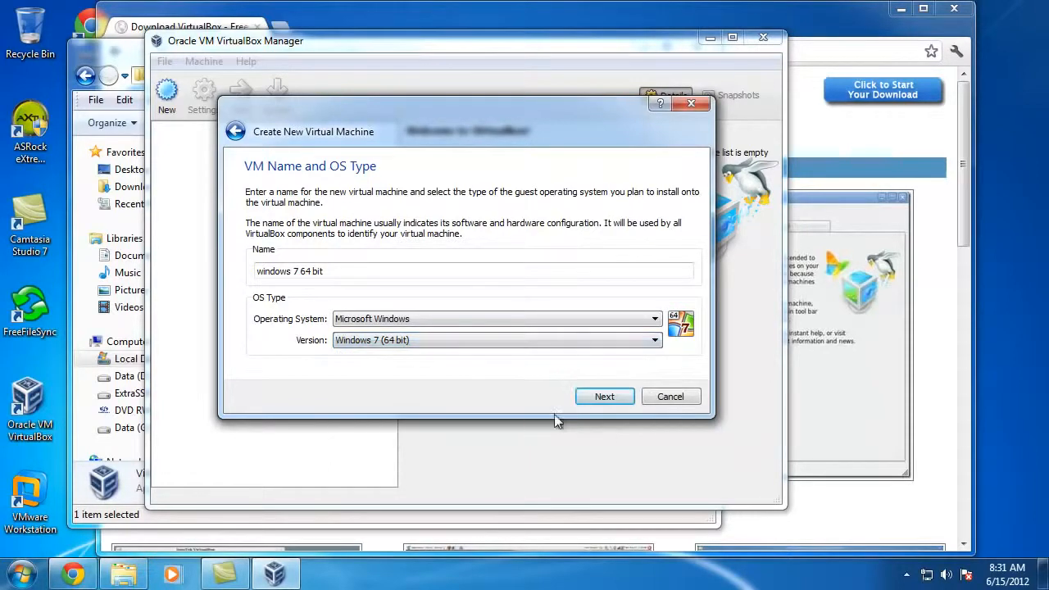
left_click(603, 396)
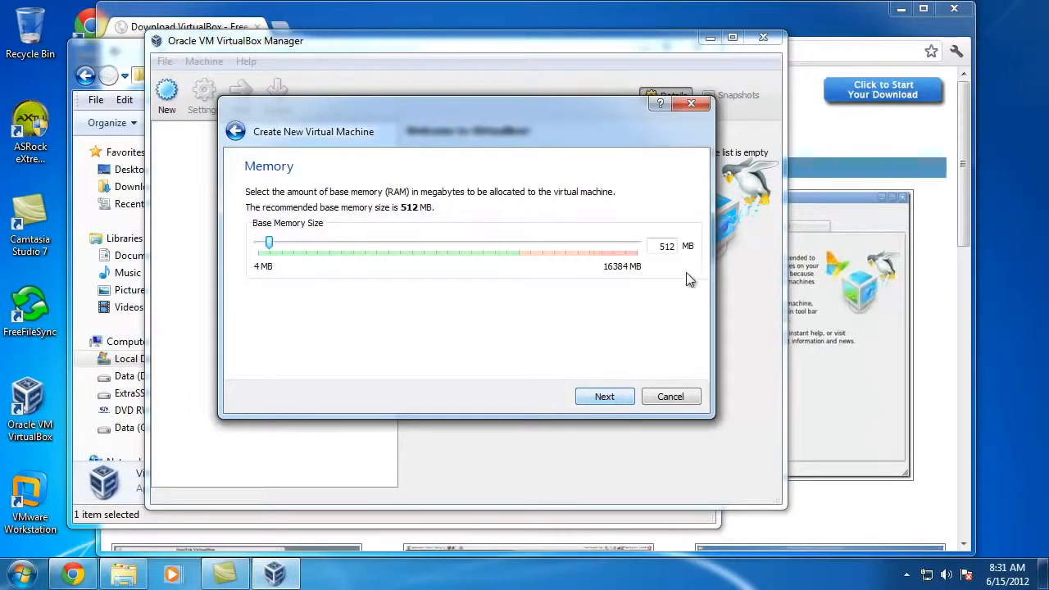
Step: Set the virtual machine's base memory size to 4096 MB
left_click_drag(654, 247, 712, 254)
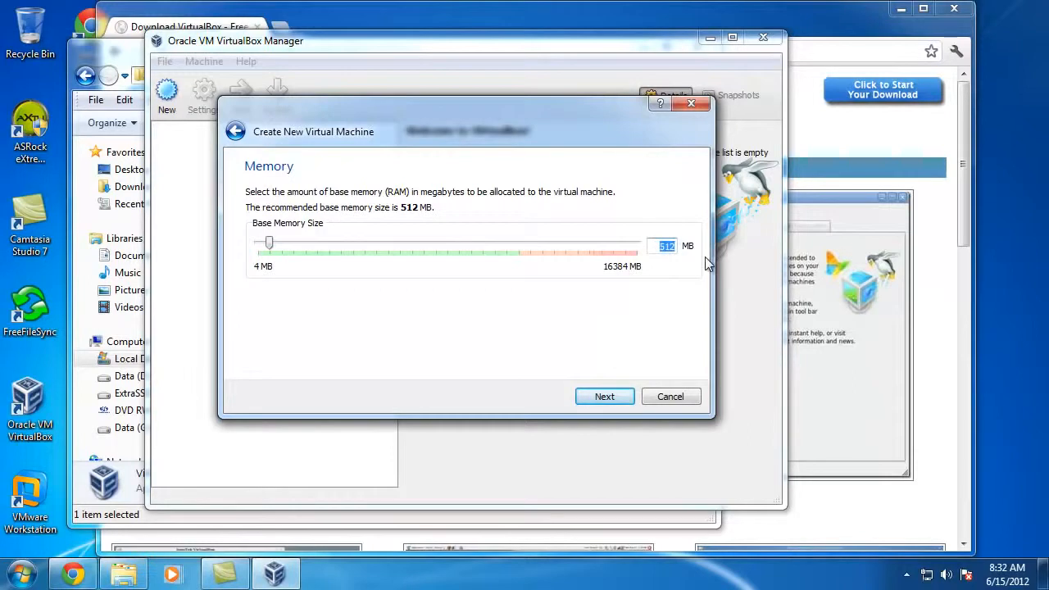
type("4096")
left_click(627, 401)
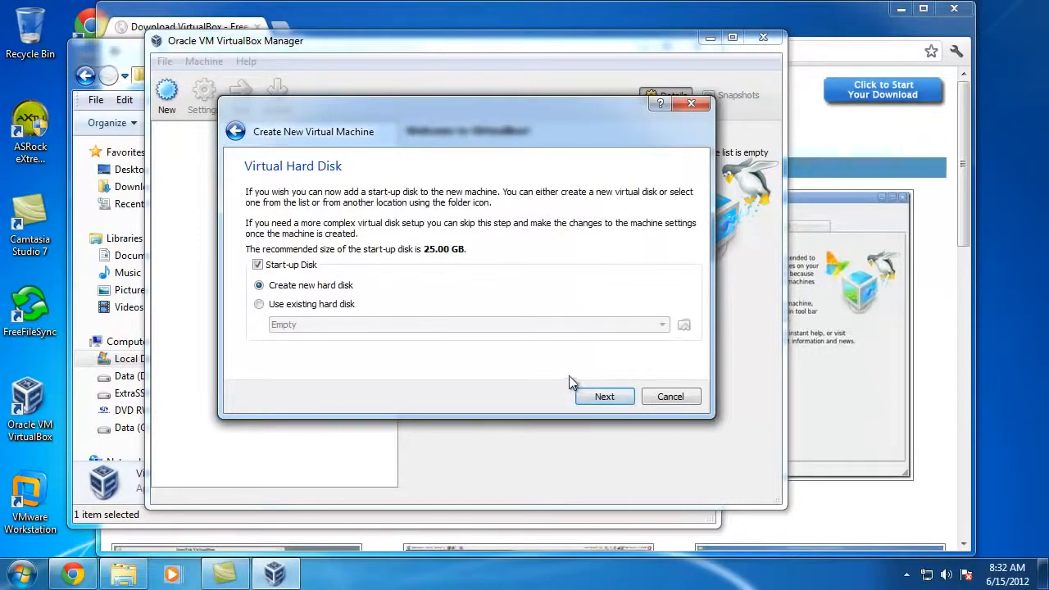
Step: Choose a new start-up hard disk in VDI format with dynamically allocated storage
left_click(604, 398)
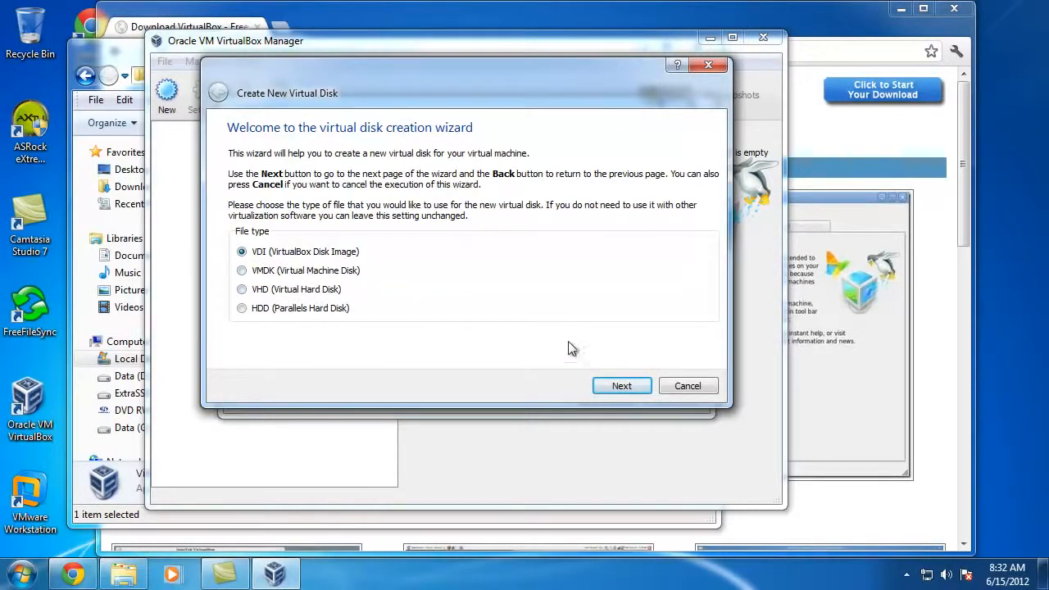
left_click(629, 390)
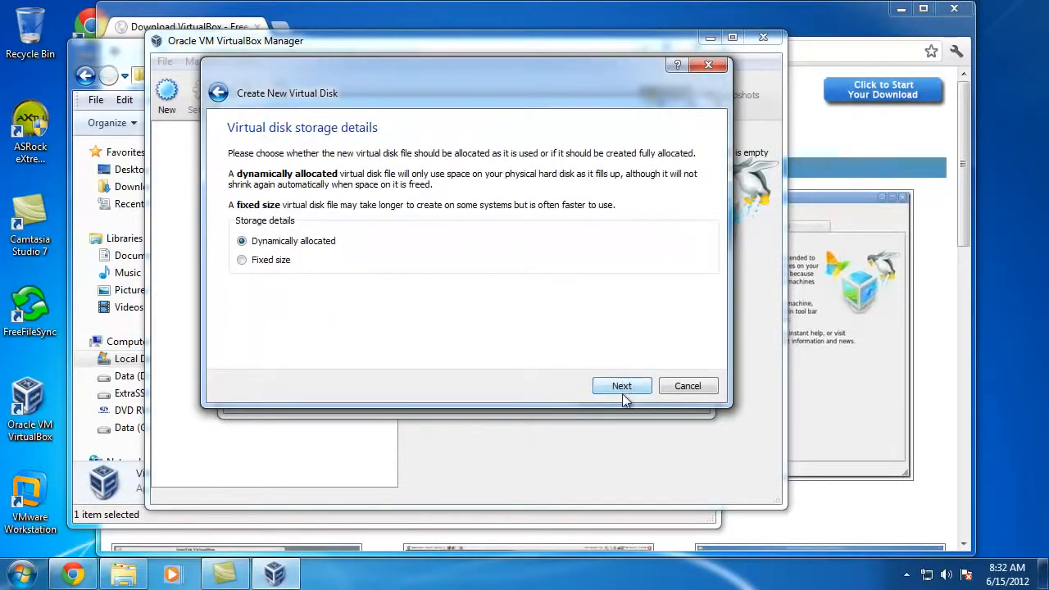
left_click(622, 386)
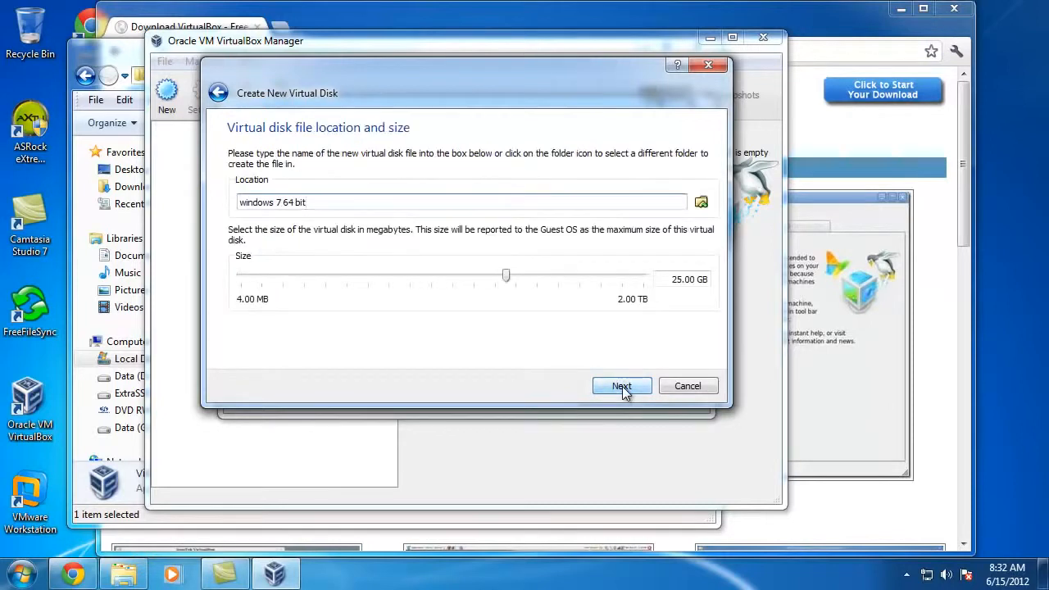
Step: Set the virtual disk size to 40 GB and create both the disk and the virtual machine
left_click(671, 282)
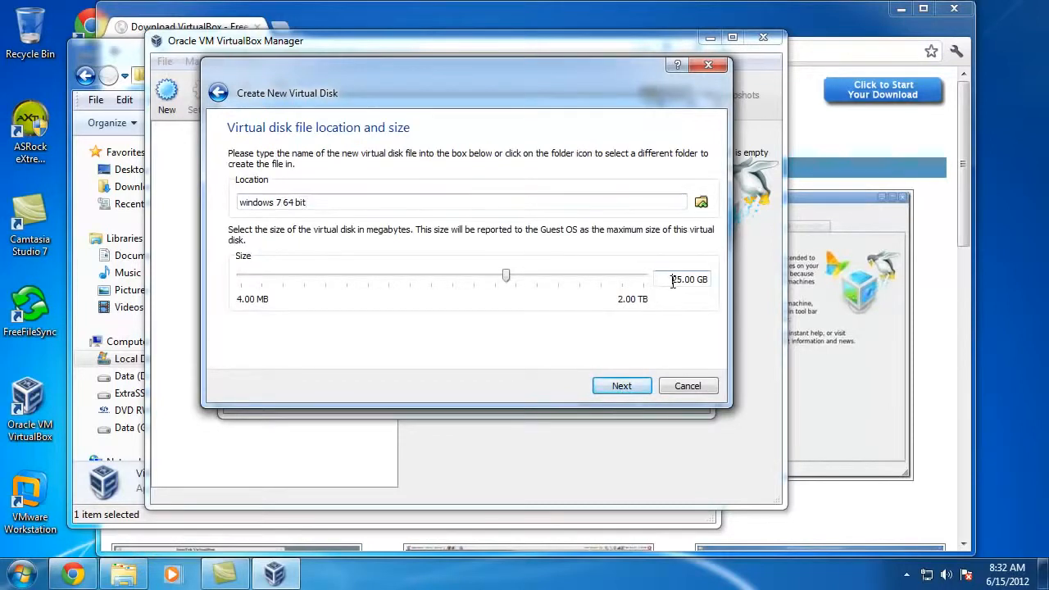
left_click_drag(677, 283, 685, 279)
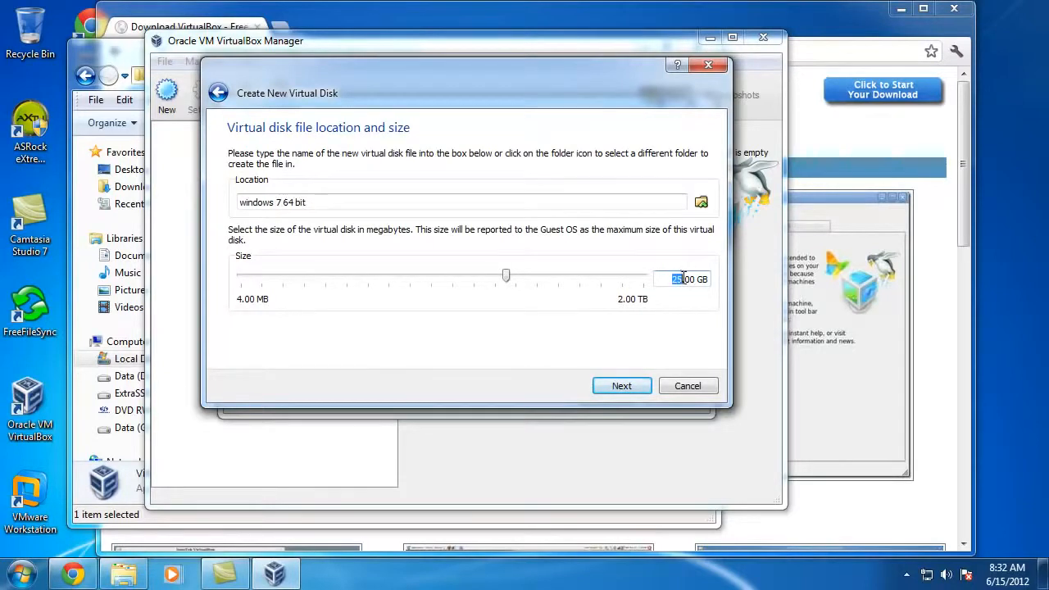
type("40")
left_click(621, 386)
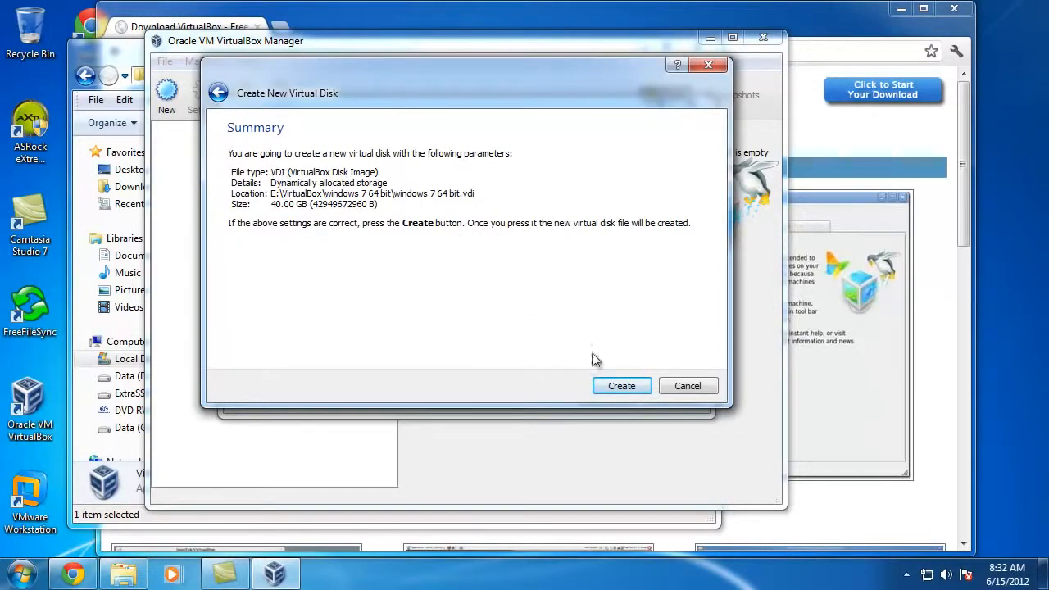
left_click(628, 391)
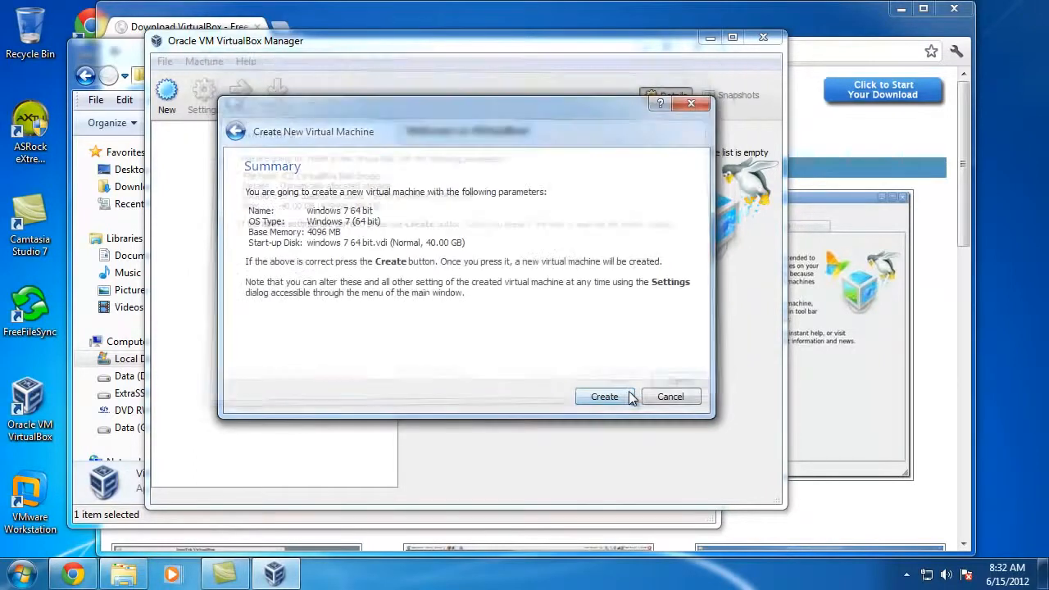
left_click(619, 397)
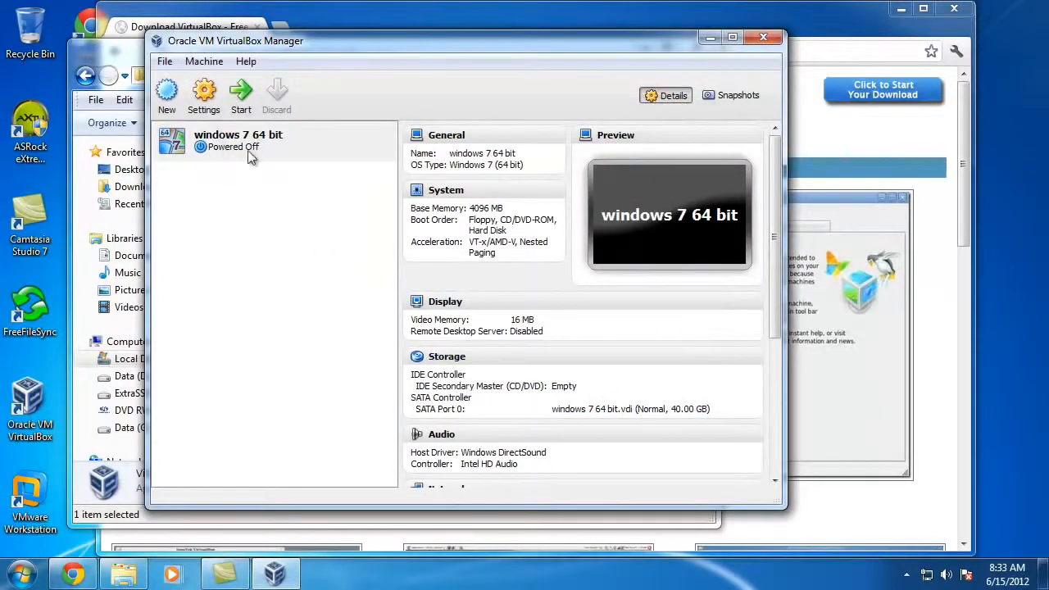
Step: In the virtual machine's system settings, set the number of processors to 4
left_click(203, 97)
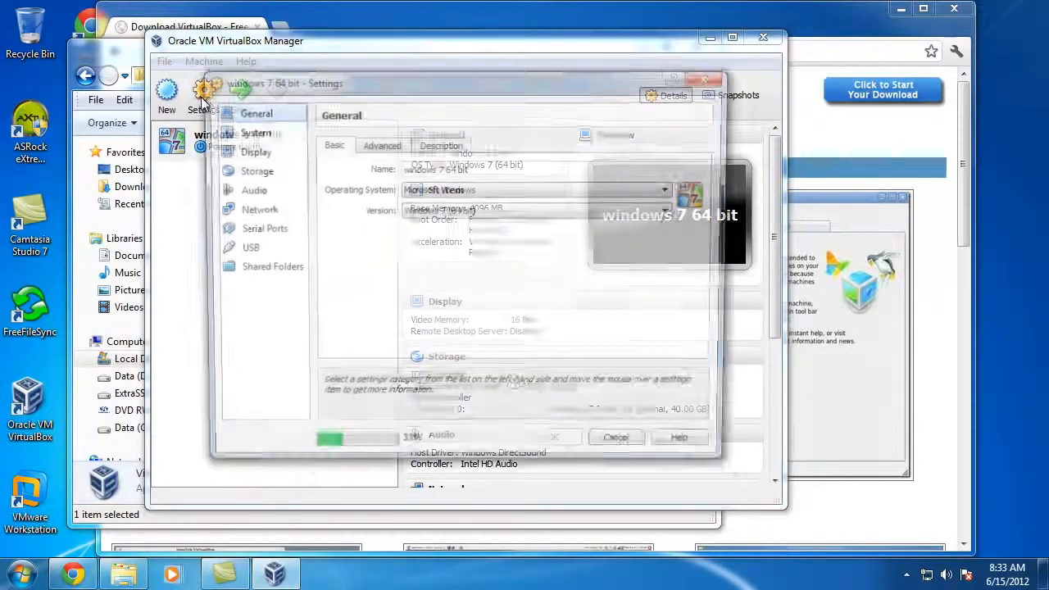
left_click(247, 133)
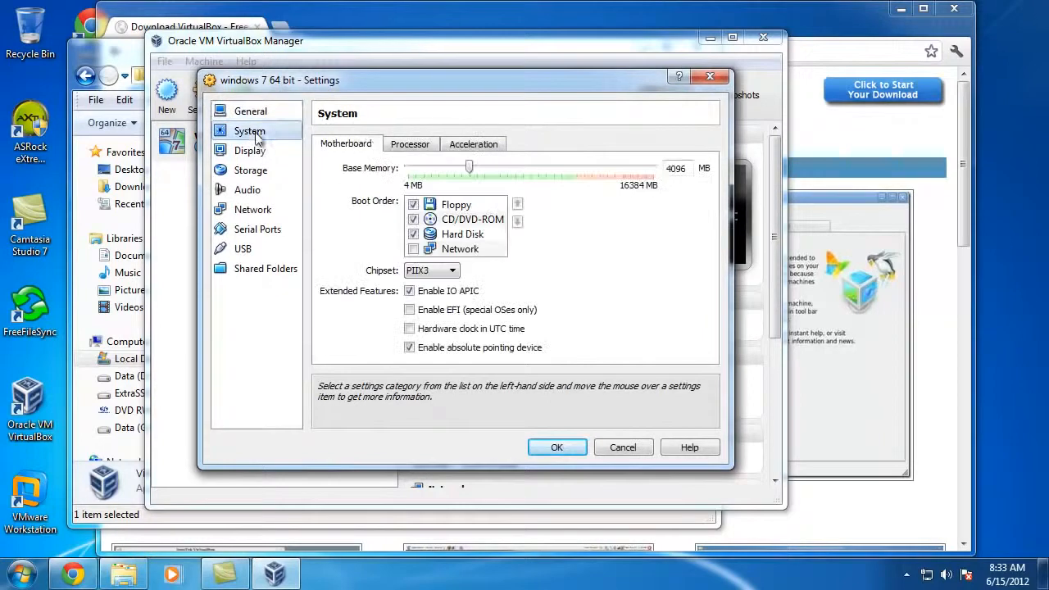
left_click(413, 145)
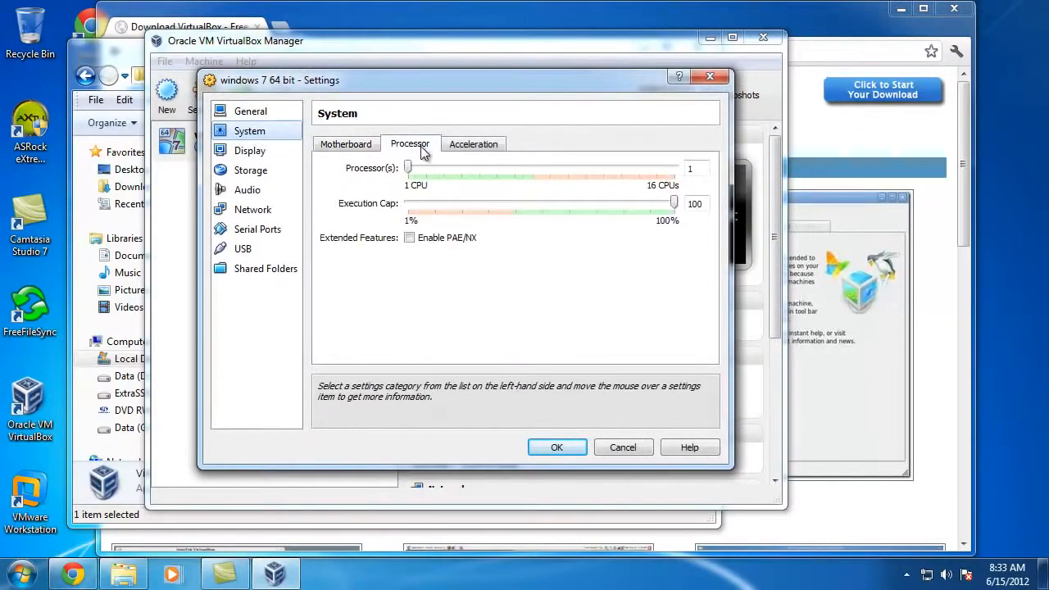
left_click_drag(412, 170, 464, 179)
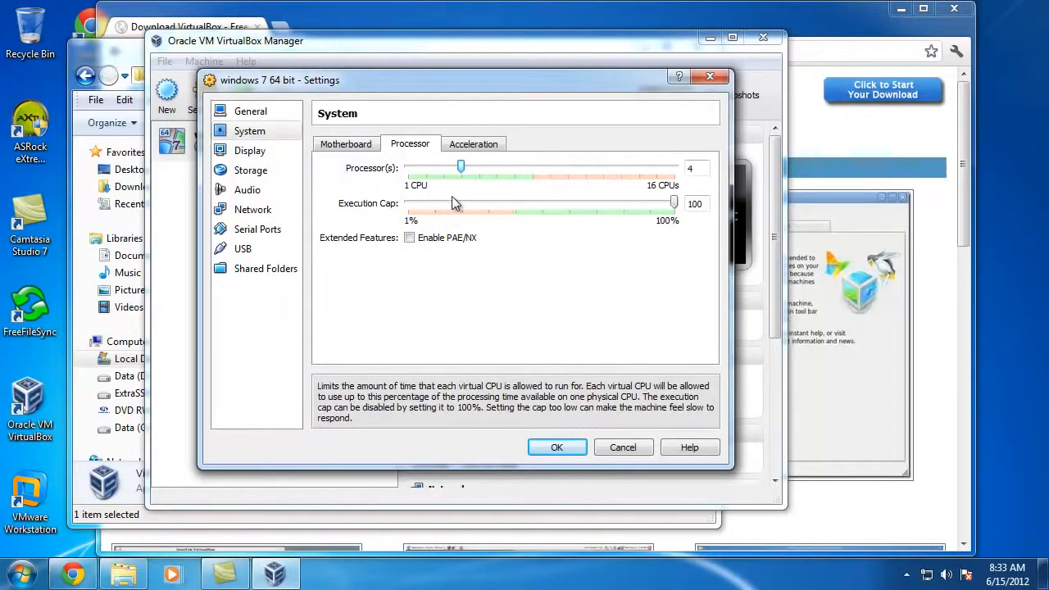
Step: Check the host's processor graphs in Windows Task Manager's performance view and minimize it
right_click(701, 574)
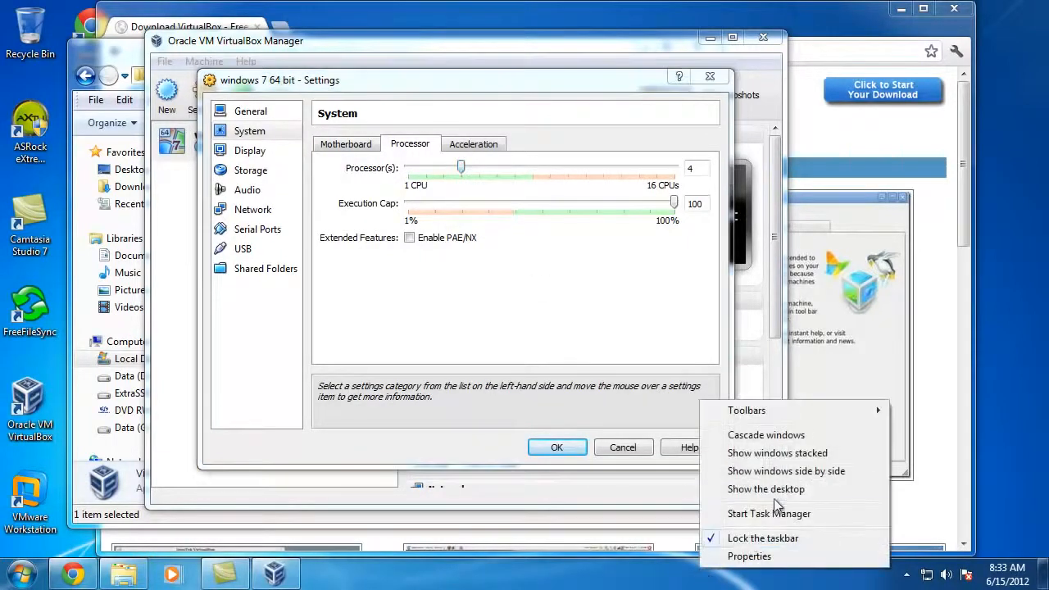
left_click(768, 514)
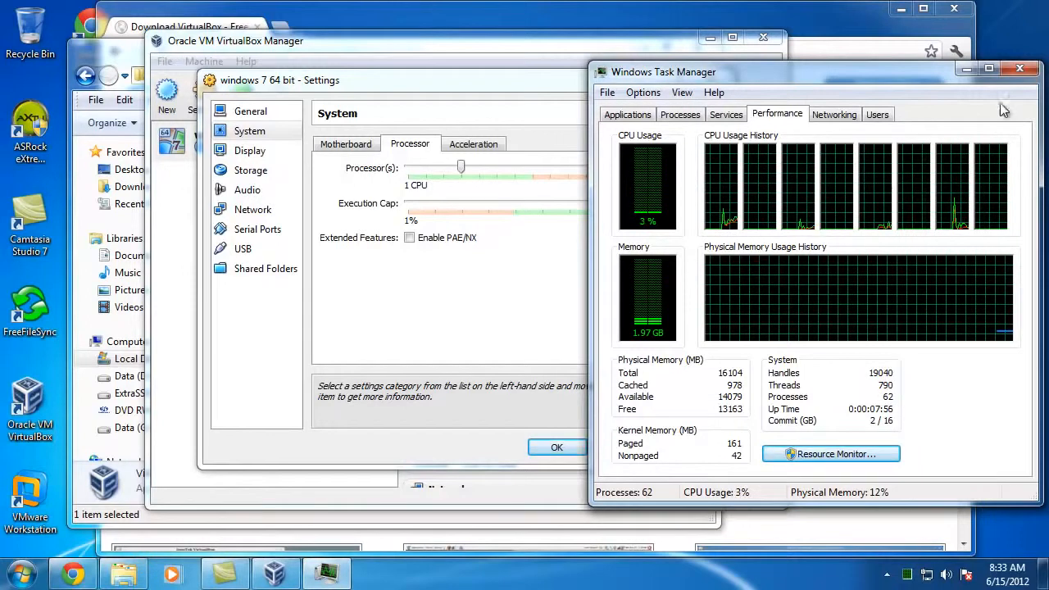
left_click(968, 73)
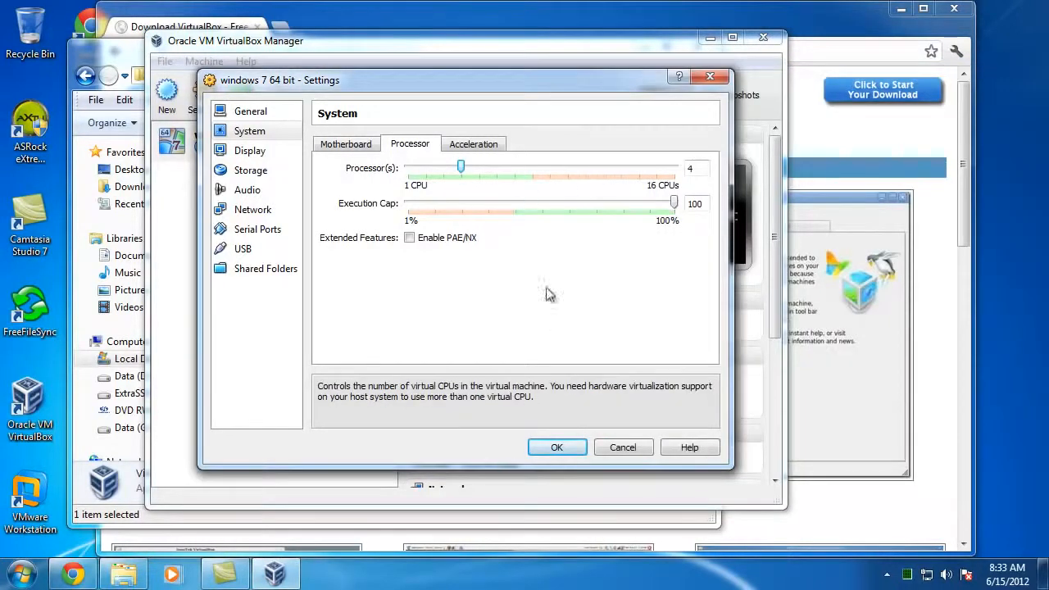
Step: Save the virtual machine's settings and start the "windows 7 64 bit" machine
left_click(557, 448)
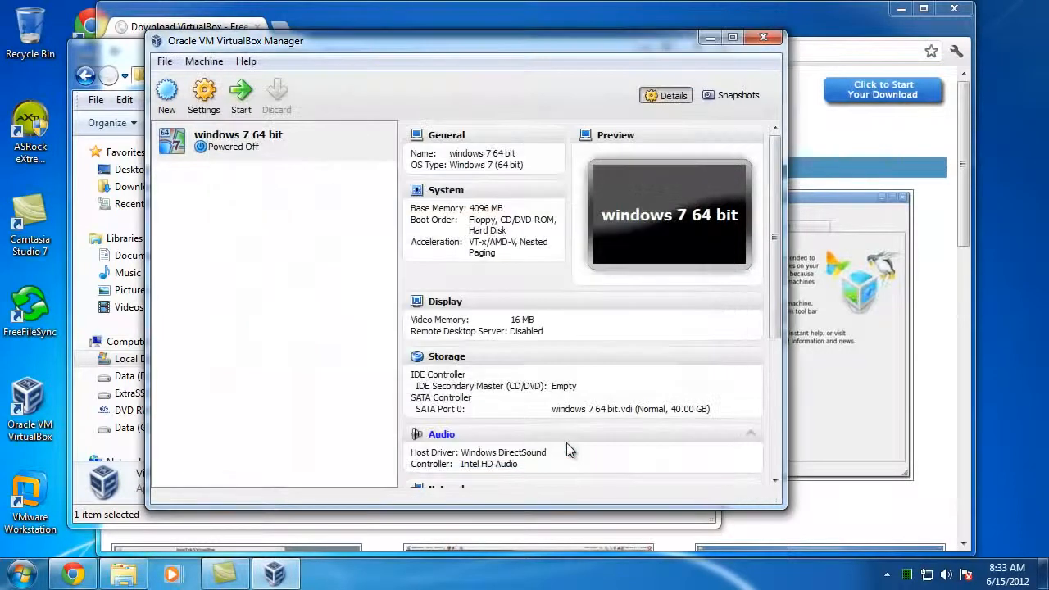
left_click(241, 97)
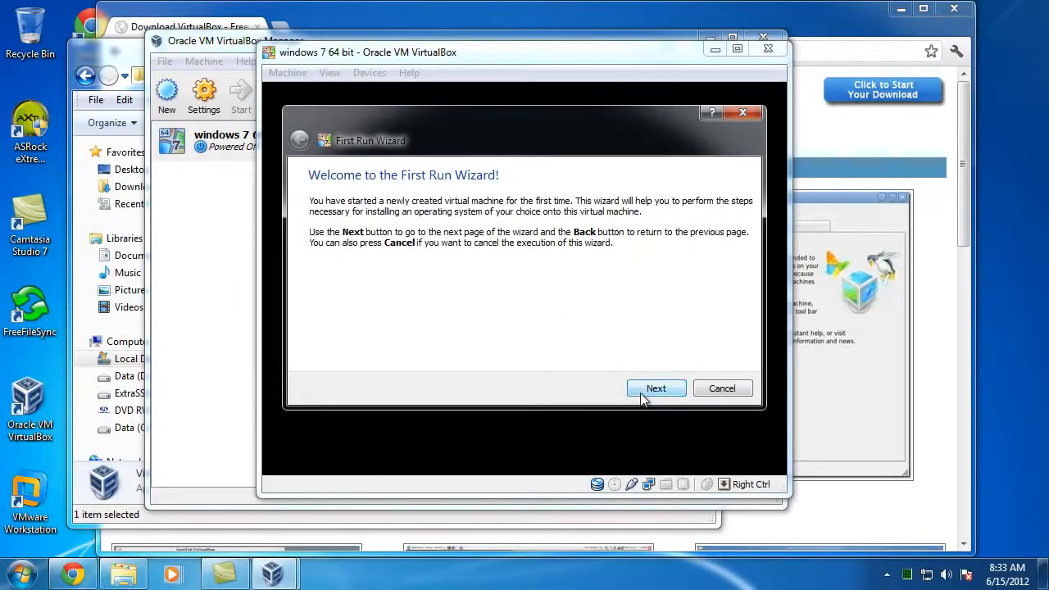
Step: Choose en_windows_7_professional_with_sp1_x64_dvd_u_676939.iso as the installation media and start the virtual machine from it
left_click(644, 392)
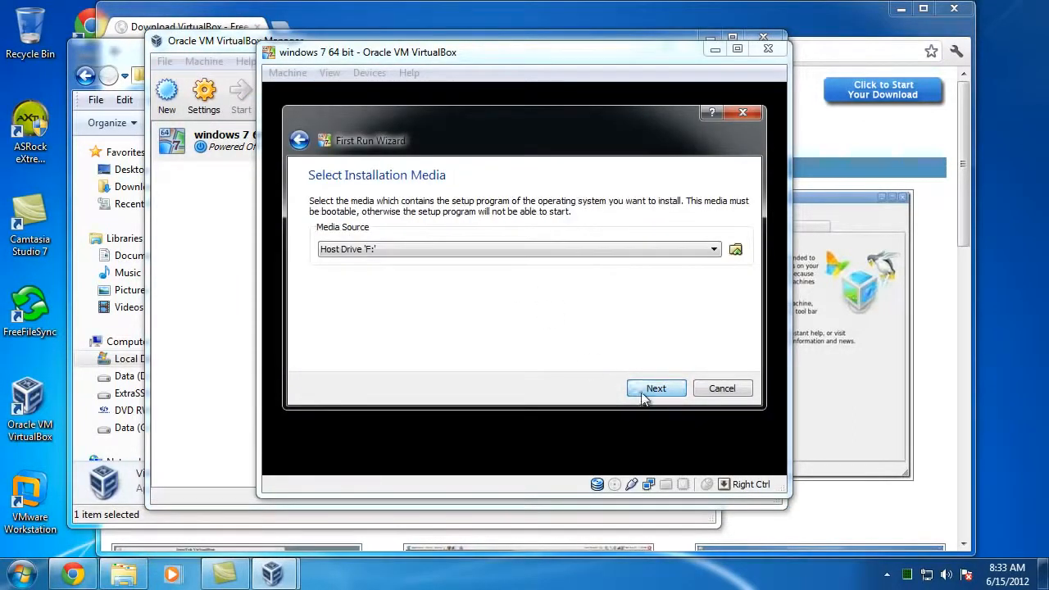
left_click(735, 251)
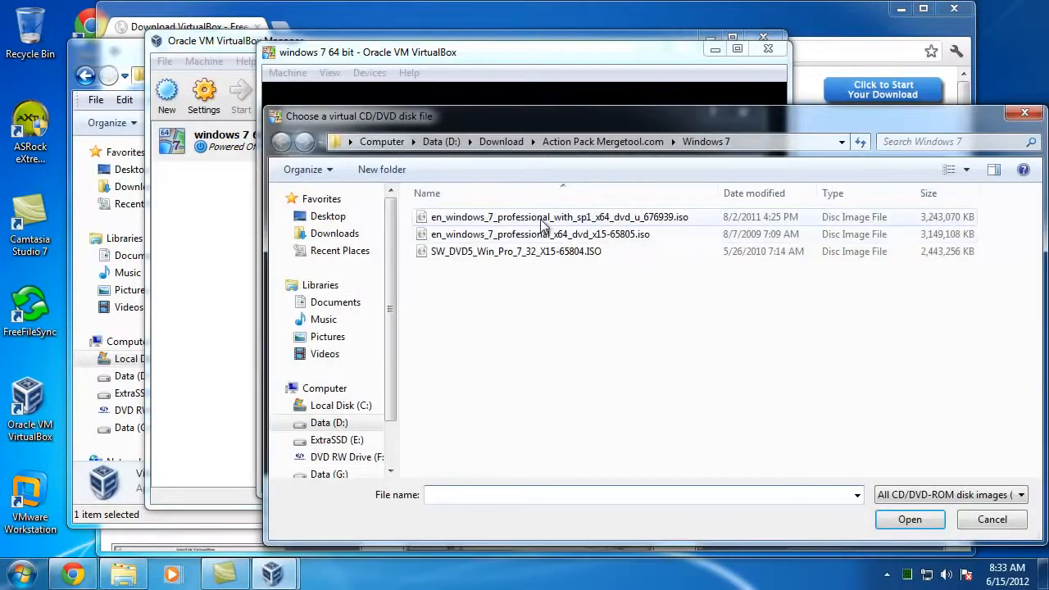
left_click(540, 218)
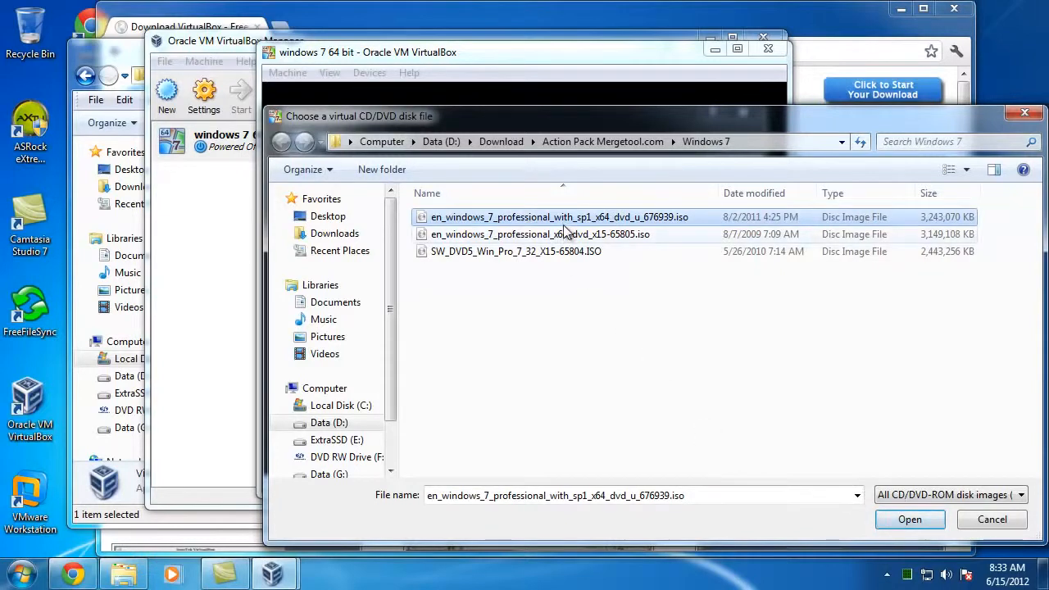
left_click(909, 521)
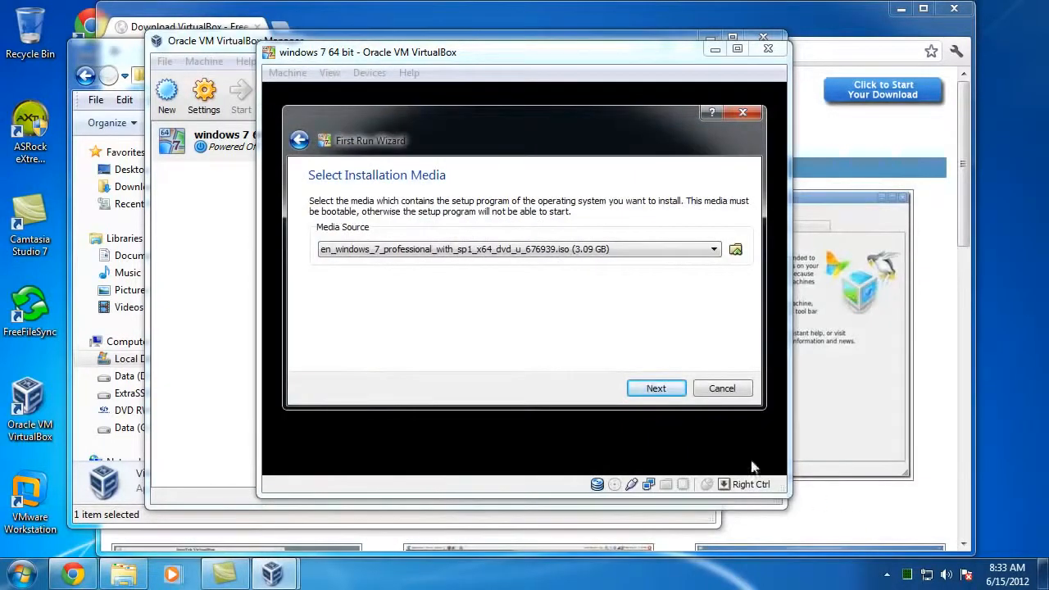
left_click(672, 391)
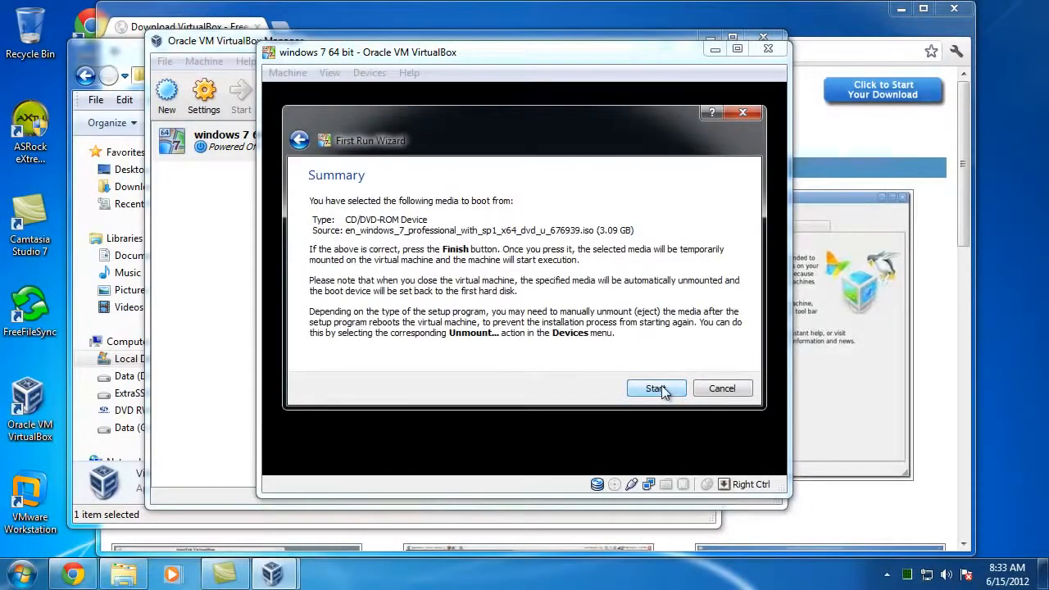
left_click(663, 389)
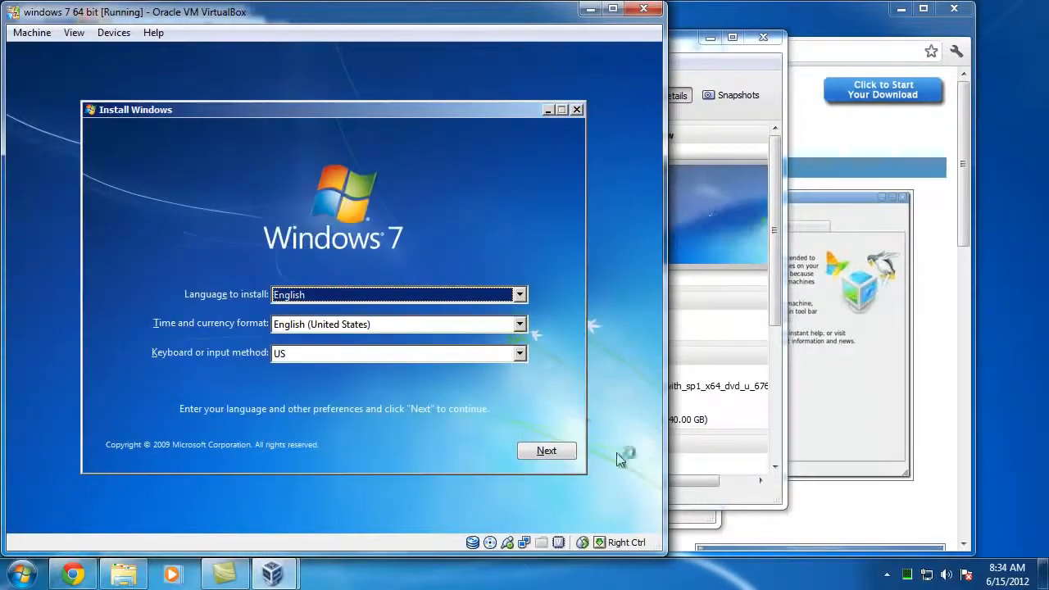
Step: Begin a custom Windows 7 installation with the default language settings, accepting the license terms and installing onto Disk 0 Unallocated Space
left_click(557, 452)
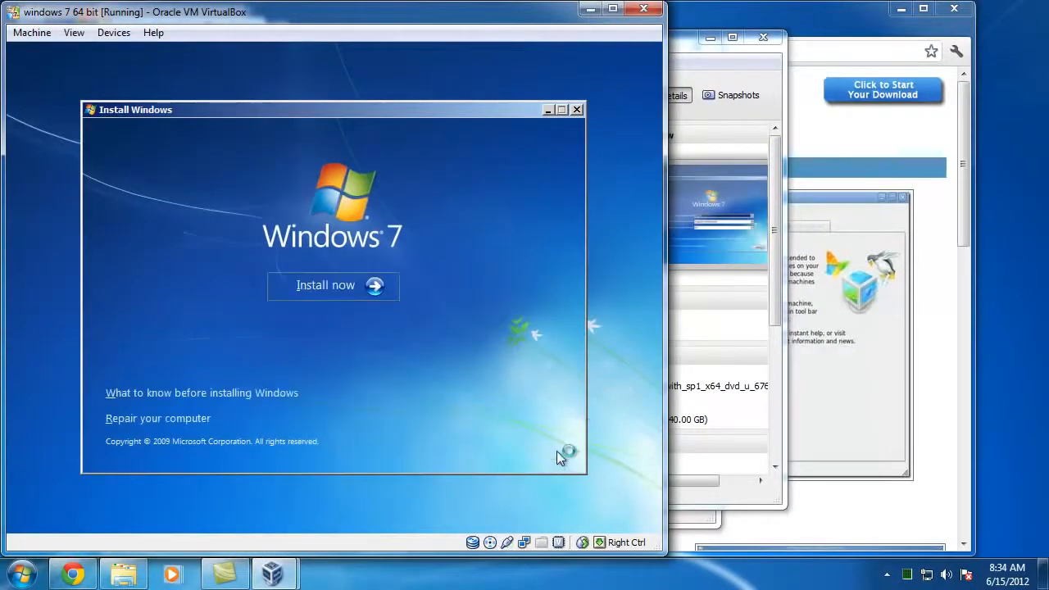
left_click(377, 286)
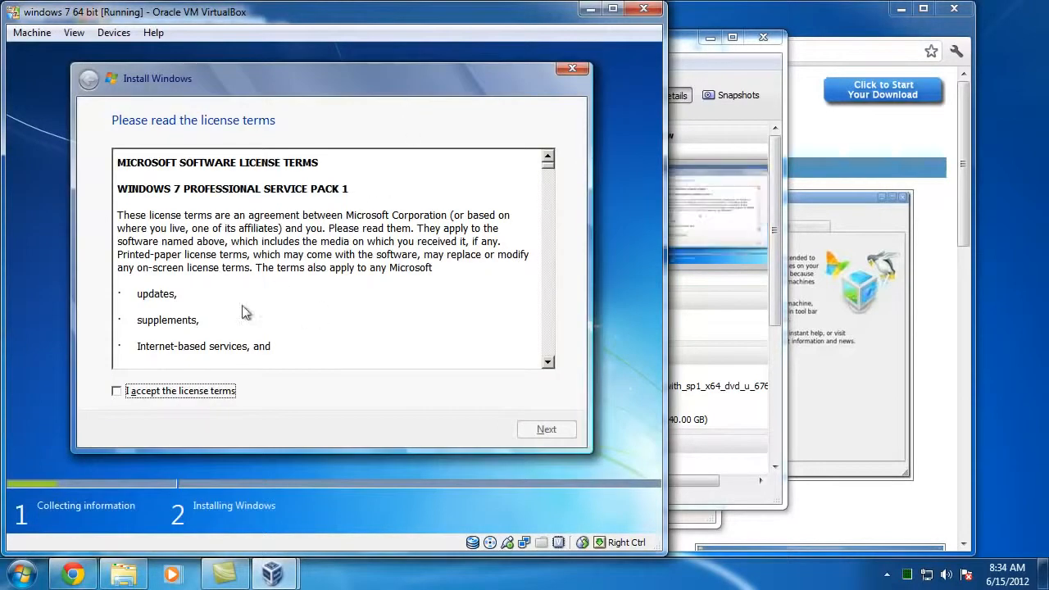
left_click(228, 392)
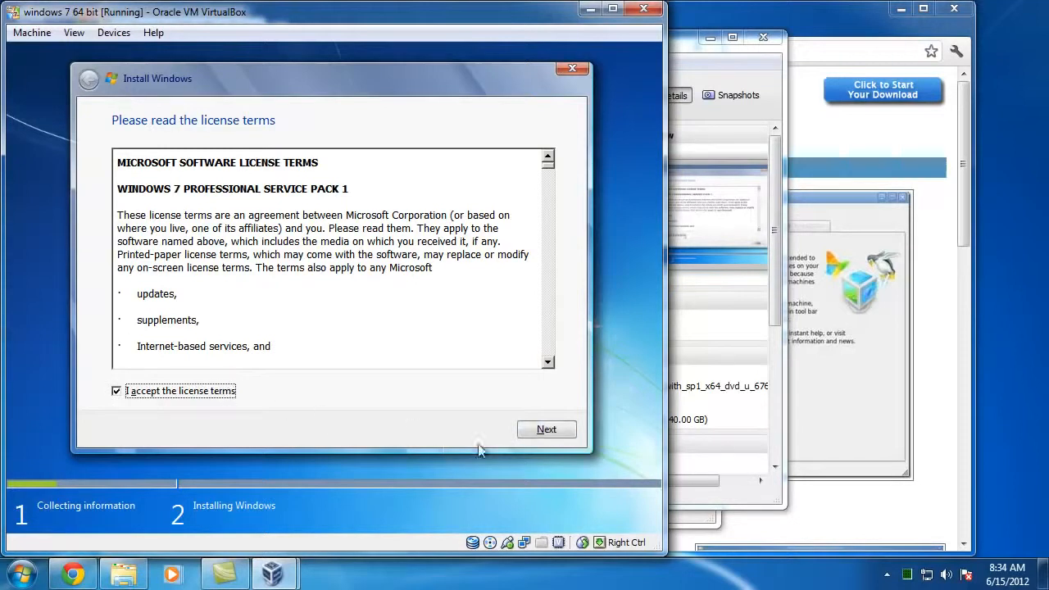
left_click(546, 430)
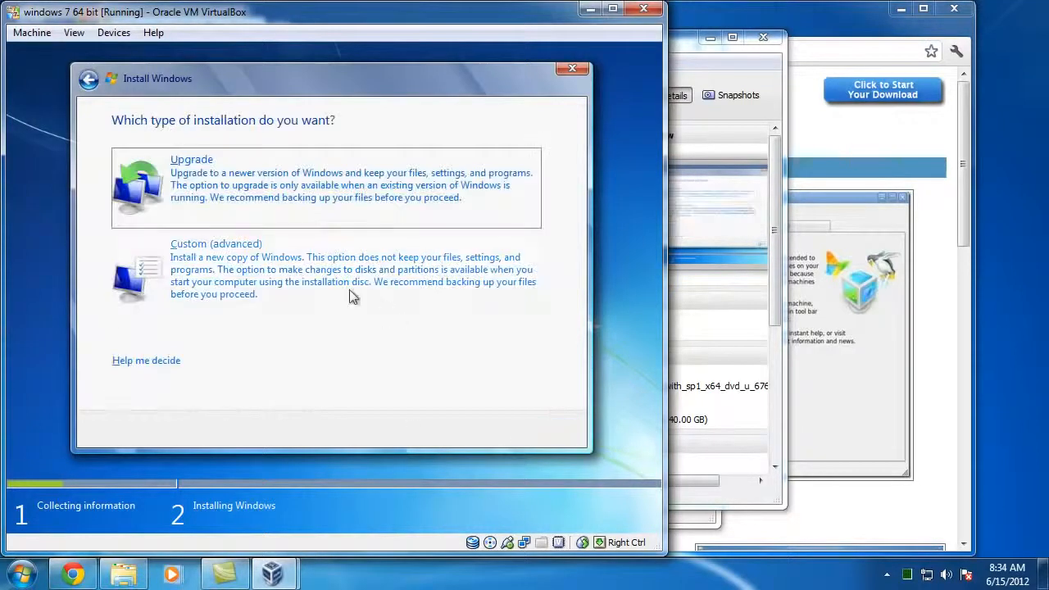
left_click(327, 279)
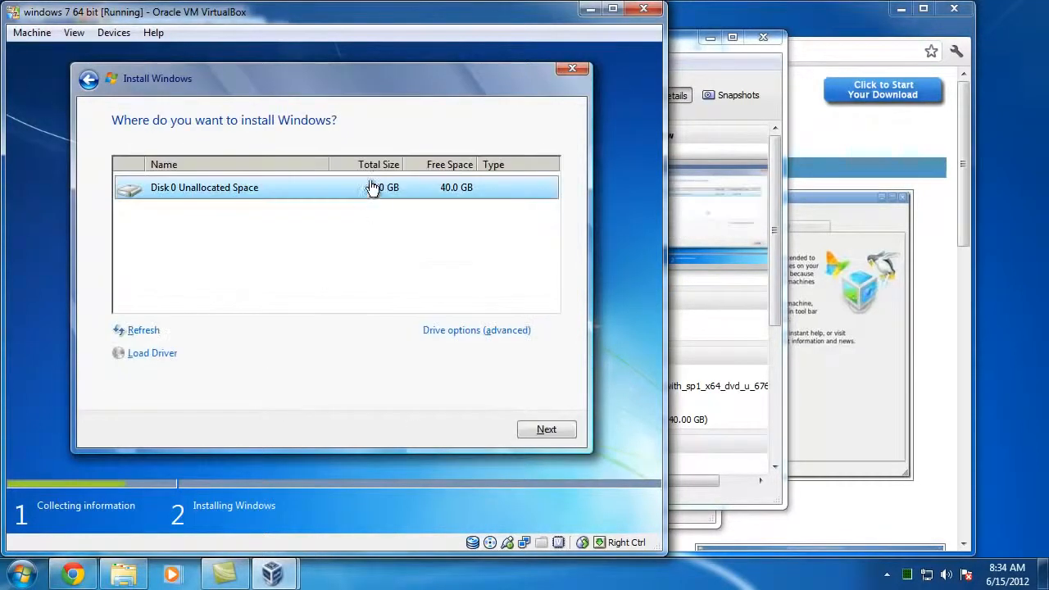
left_click(547, 429)
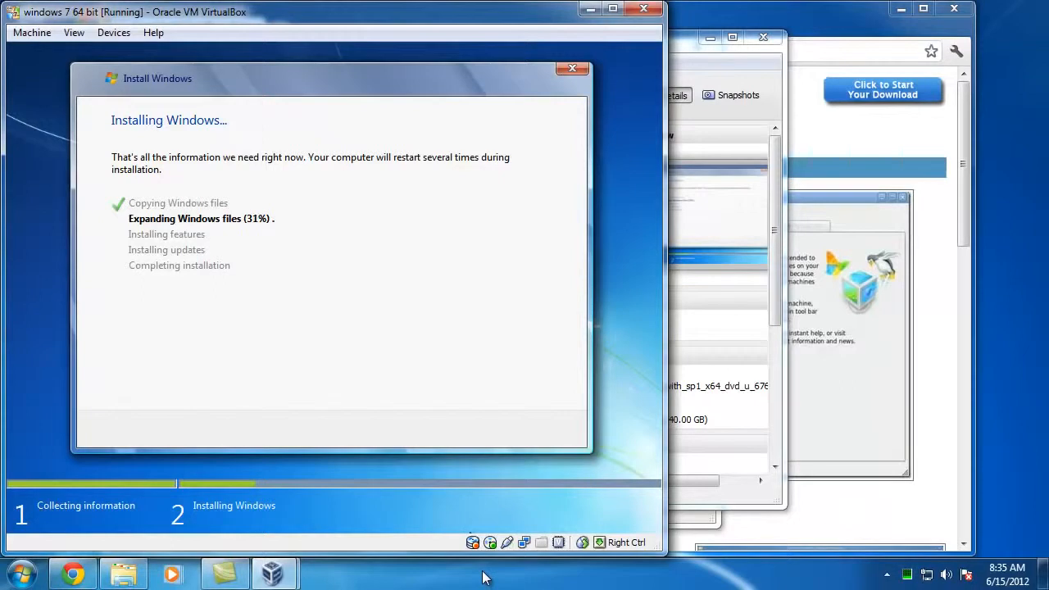
Step: Run cpuz_x64.exe from the host's Temp\performance\cpu-z_1.60.1-64bits-en folder to inspect the processor, and place its window beside the virtual machine
left_click(131, 578)
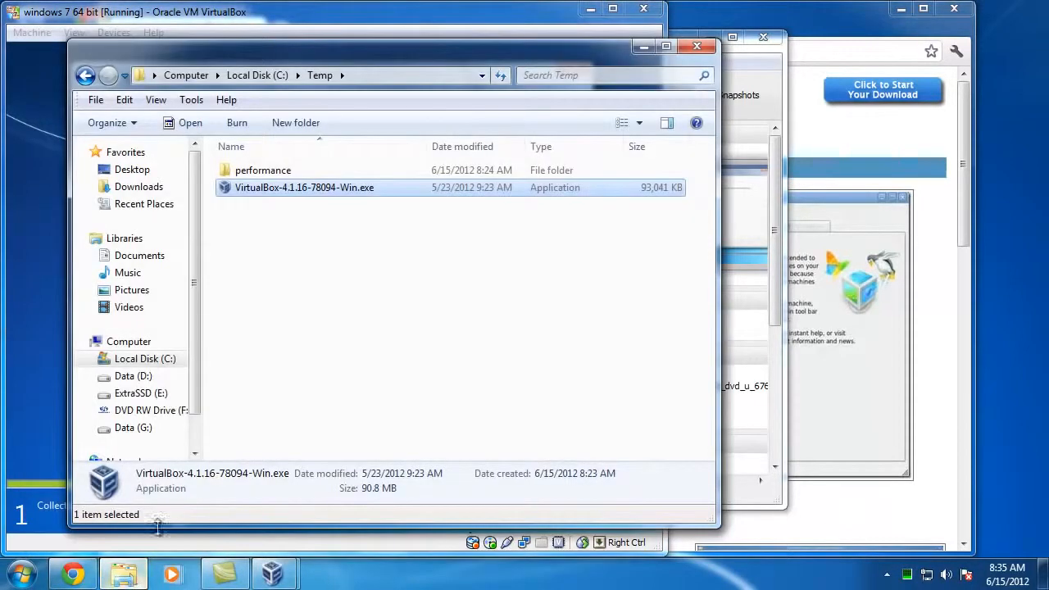
double_click(250, 171)
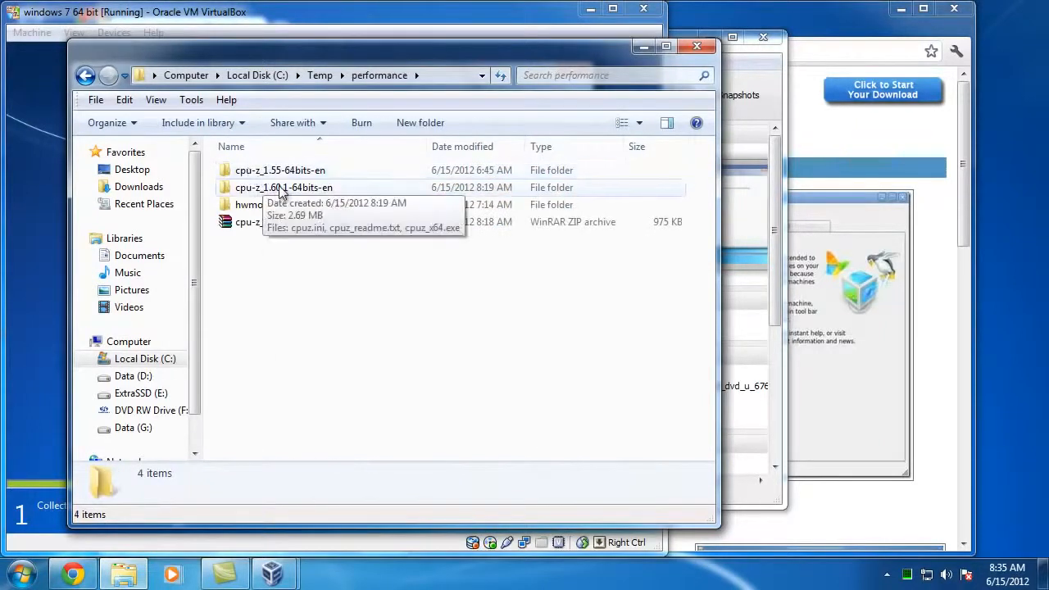
double_click(279, 188)
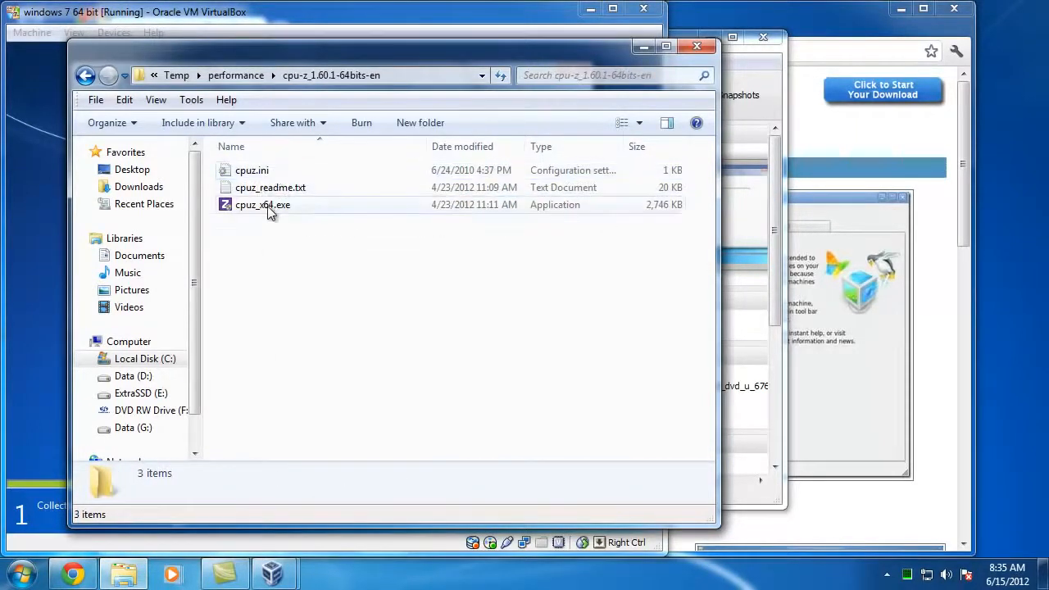
left_click(267, 206)
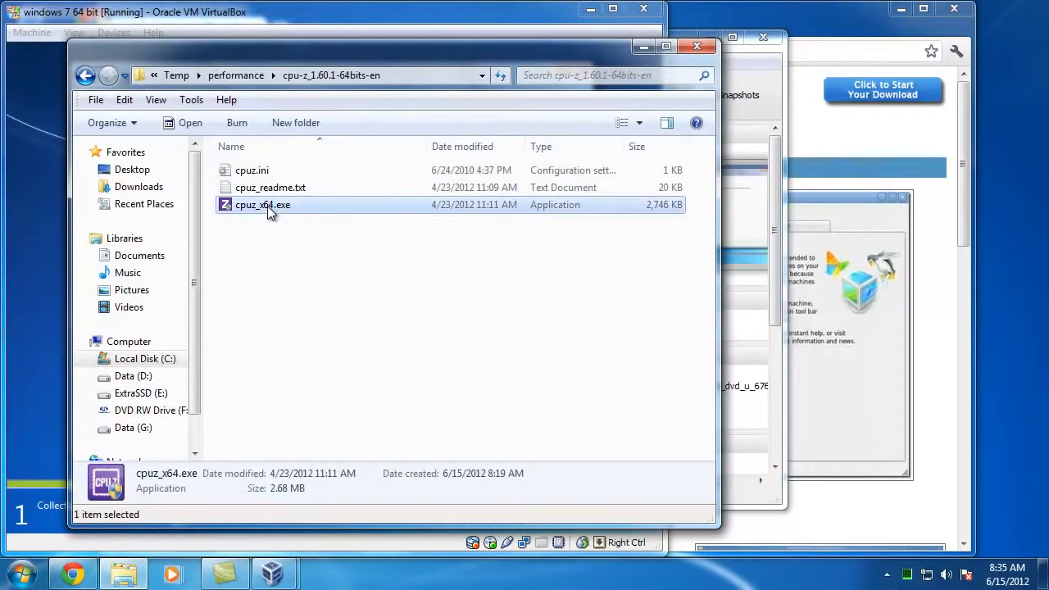
double_click(267, 206)
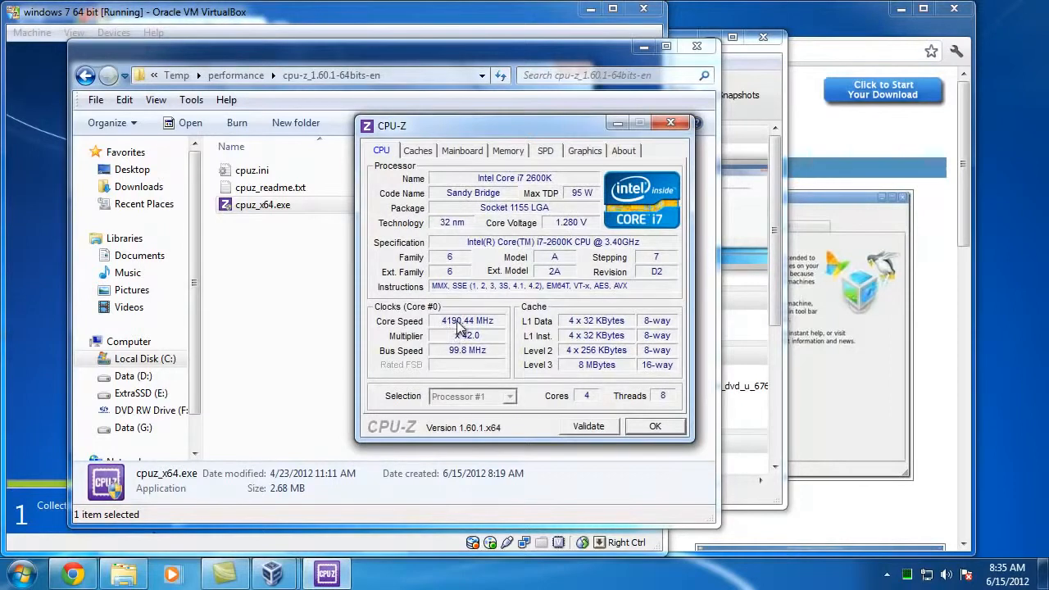
left_click_drag(503, 127, 848, 23)
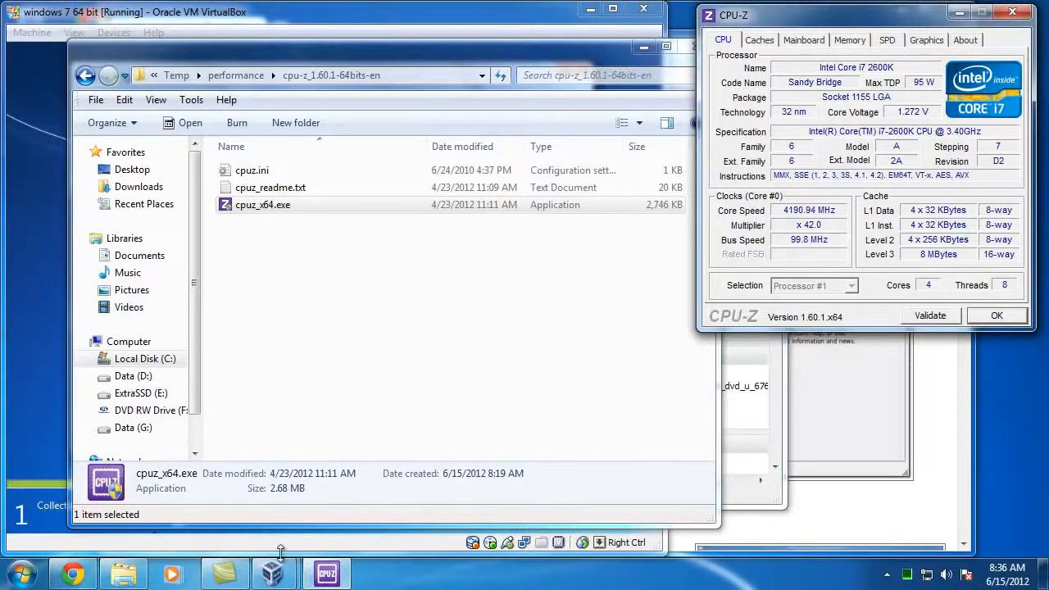
Step: Check the host's hard disk drives in the Computer view and move that window off the virtual machine
left_click(123, 573)
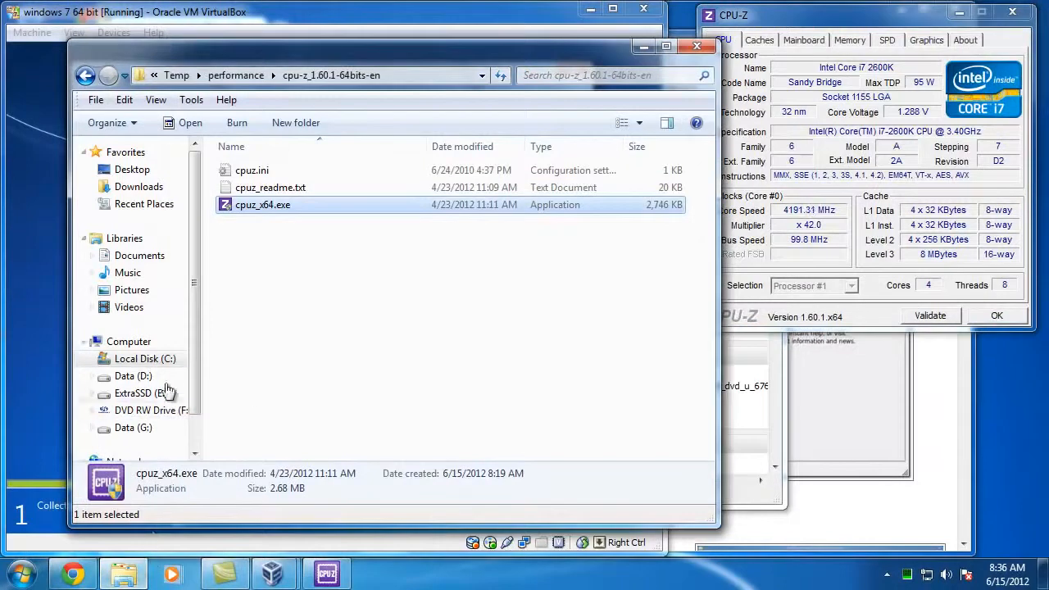
left_click(135, 343)
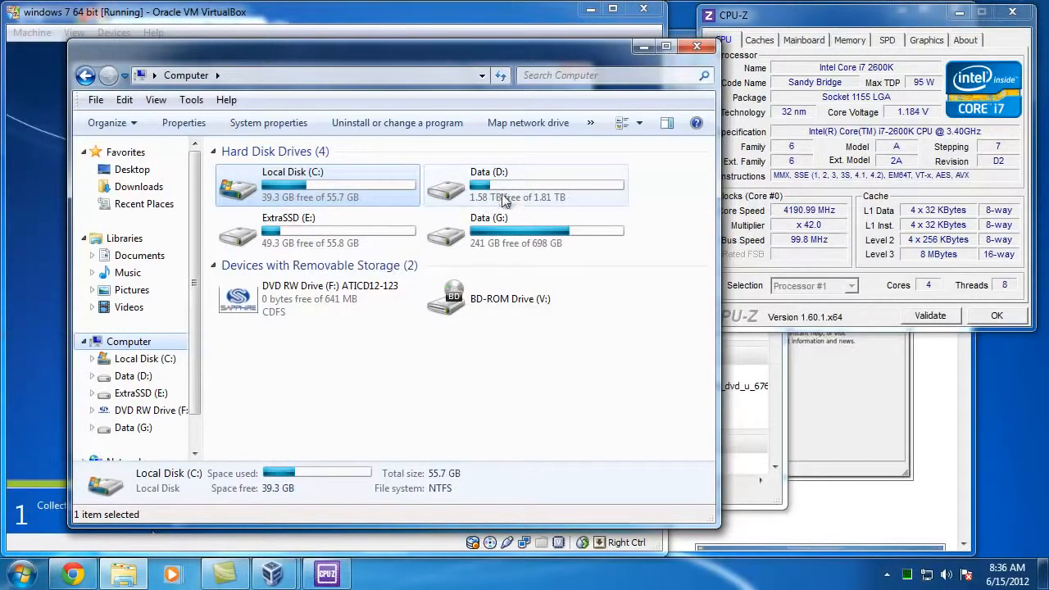
left_click_drag(377, 56, 703, 42)
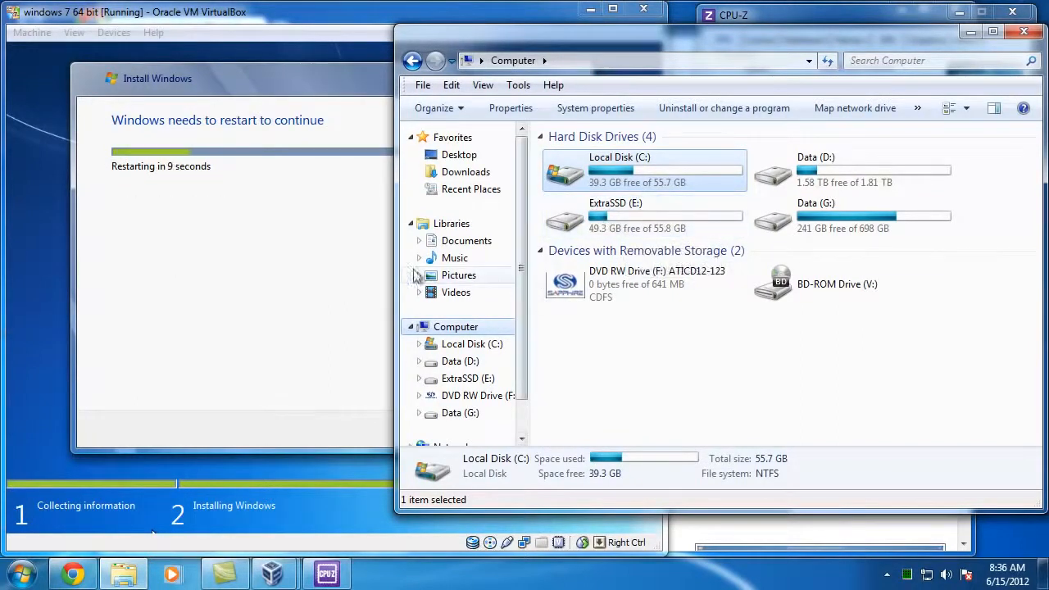
Step: Restart the virtual machine immediately to continue Windows setup, and bring its window back to the front
left_click(369, 293)
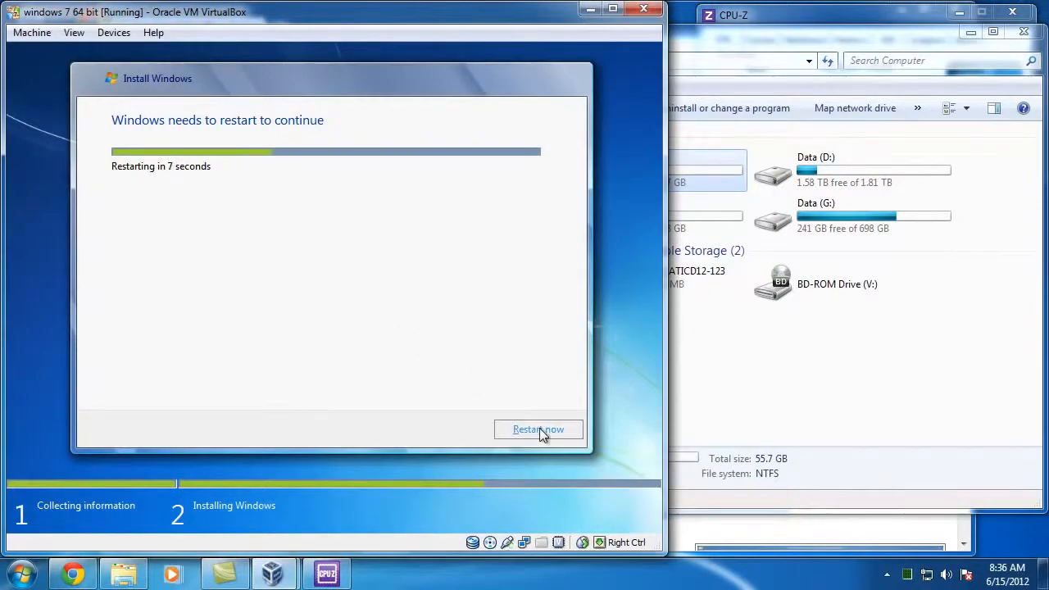
left_click(538, 430)
left_click(720, 367)
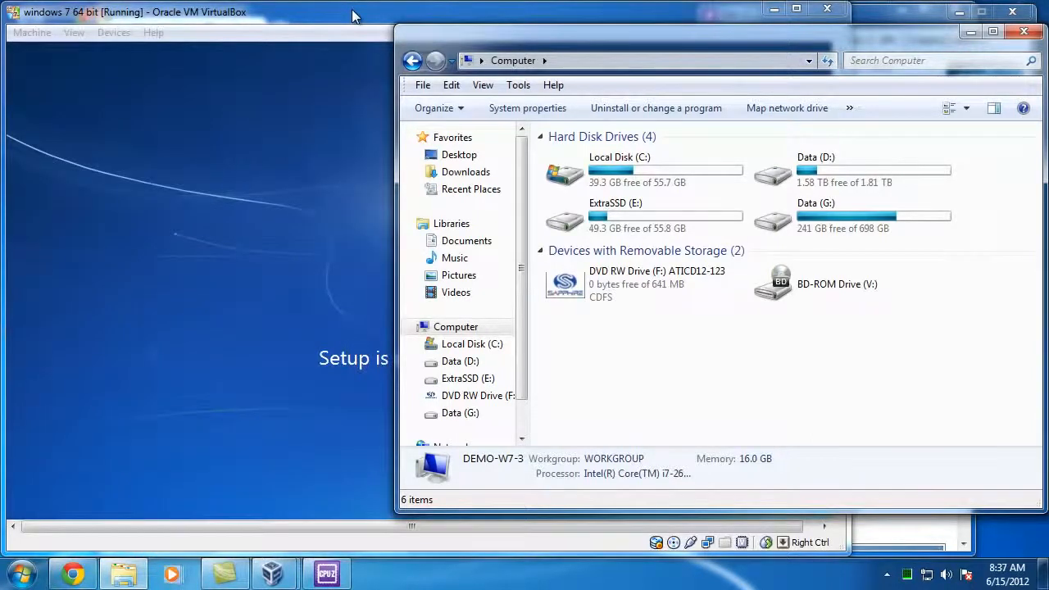
left_click(353, 16)
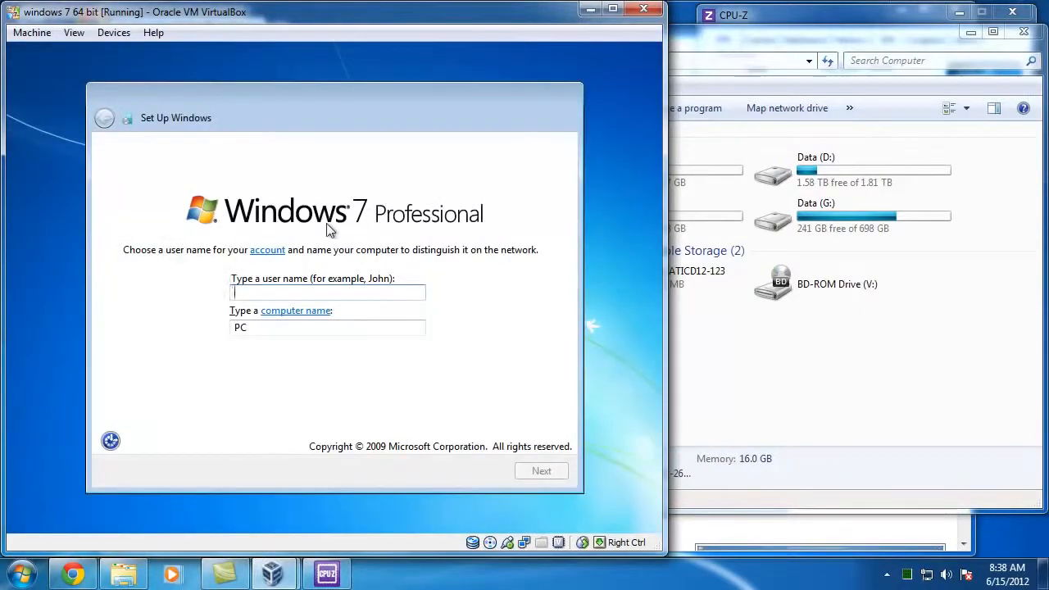
Step: Enter the account's user name, set the computer name to Window7 and continue to the password page
type("per")
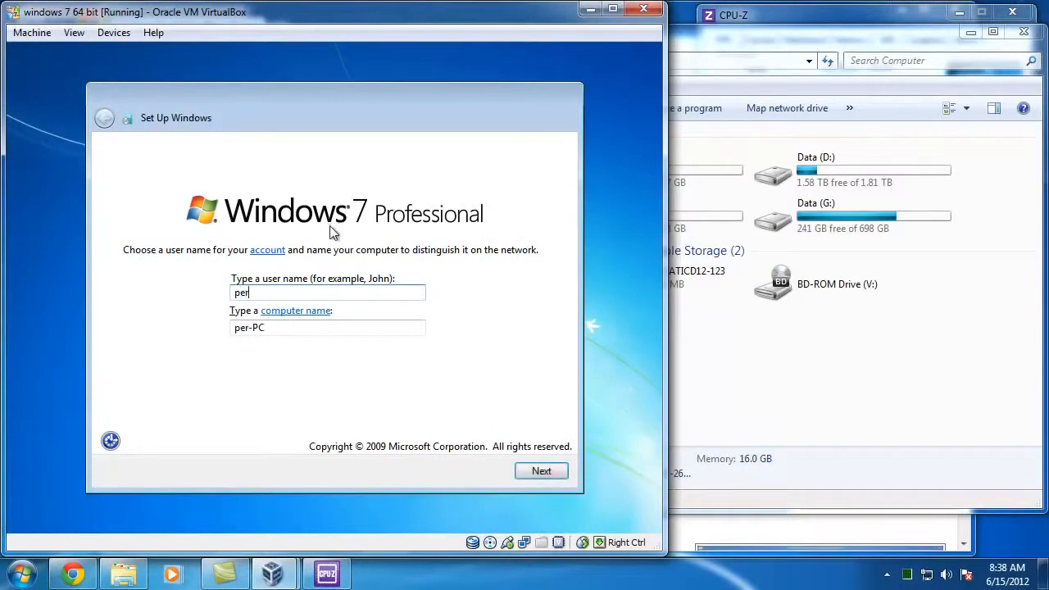
left_click(335, 327)
left_click(204, 351)
left_click(330, 325)
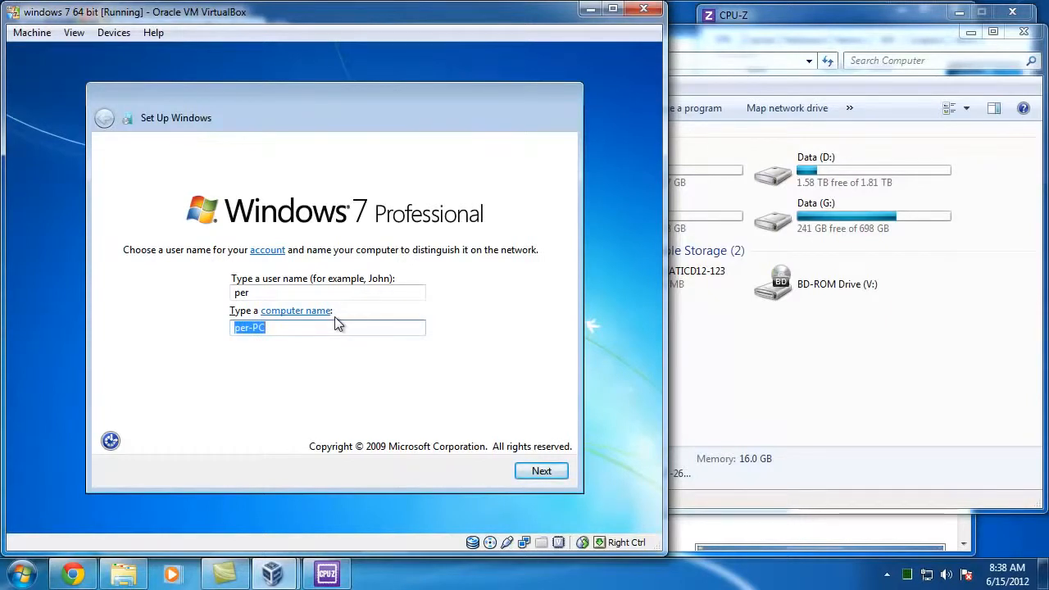
type("Window7")
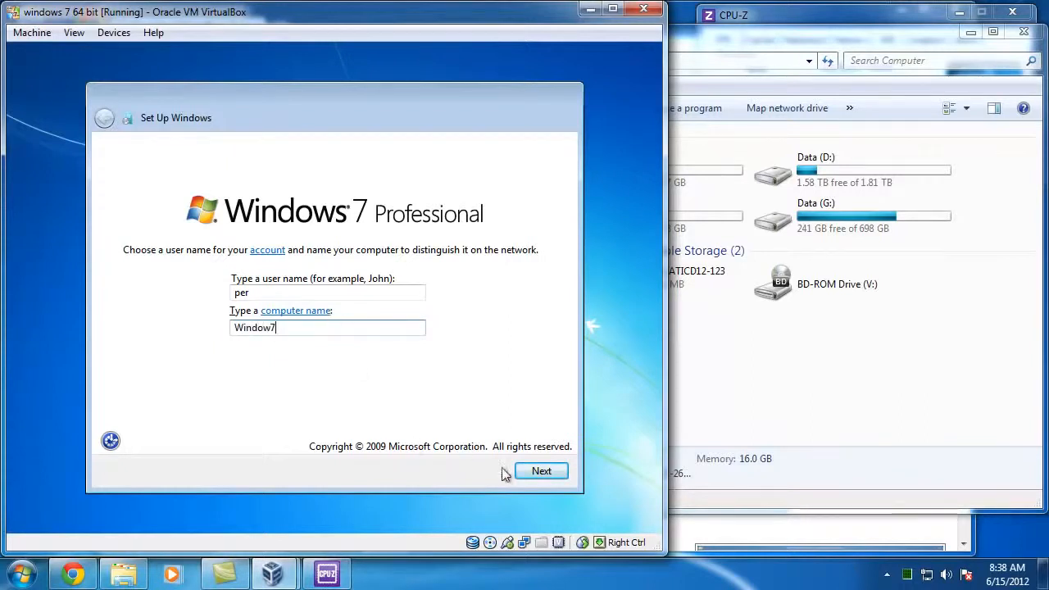
left_click(545, 471)
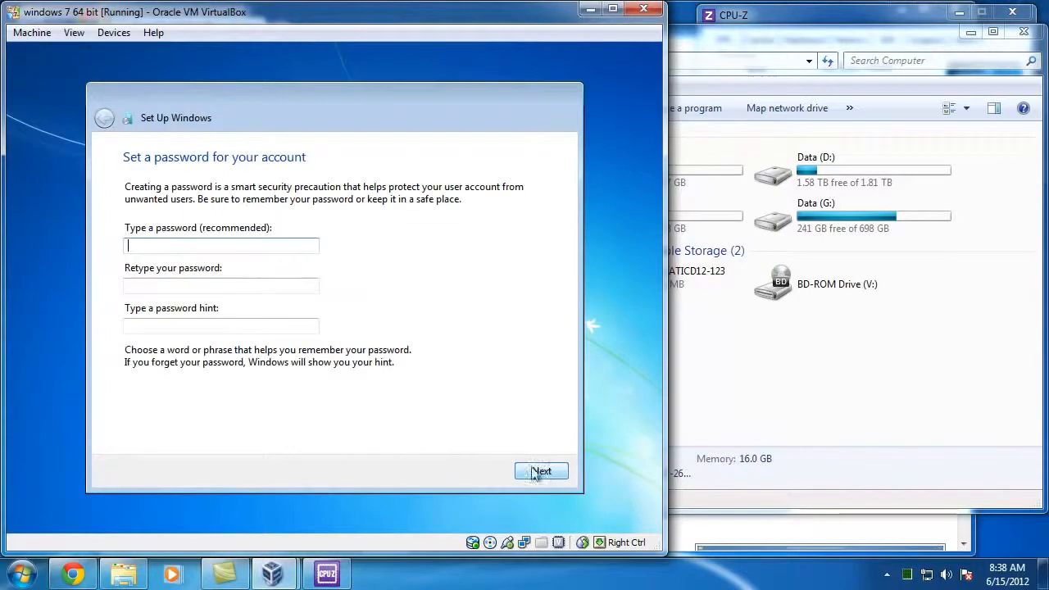
Step: Enter and confirm the account password, set the password hint to "same" and continue
type("••")
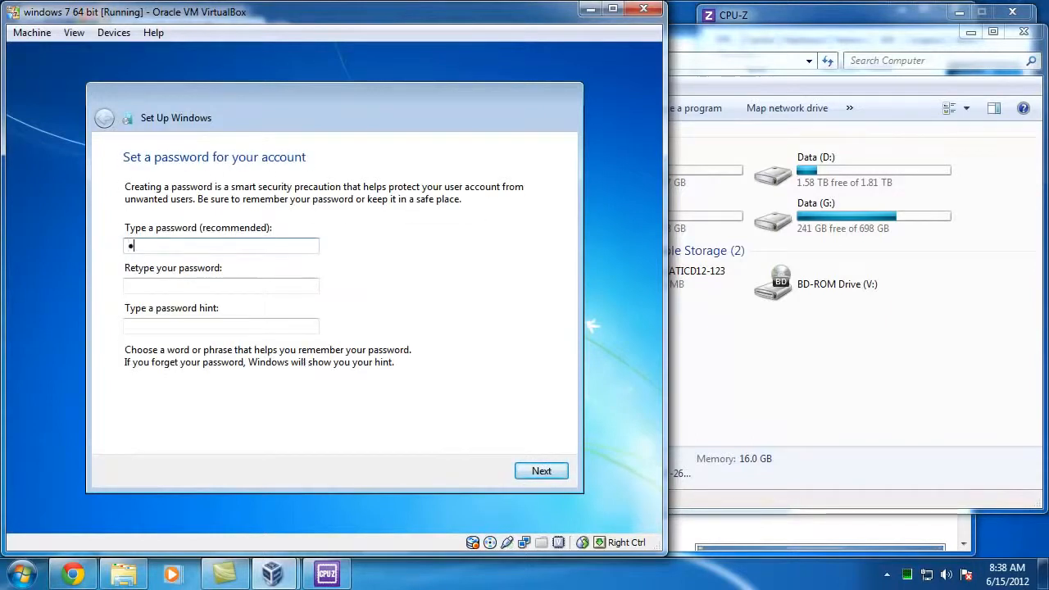
type("••••••")
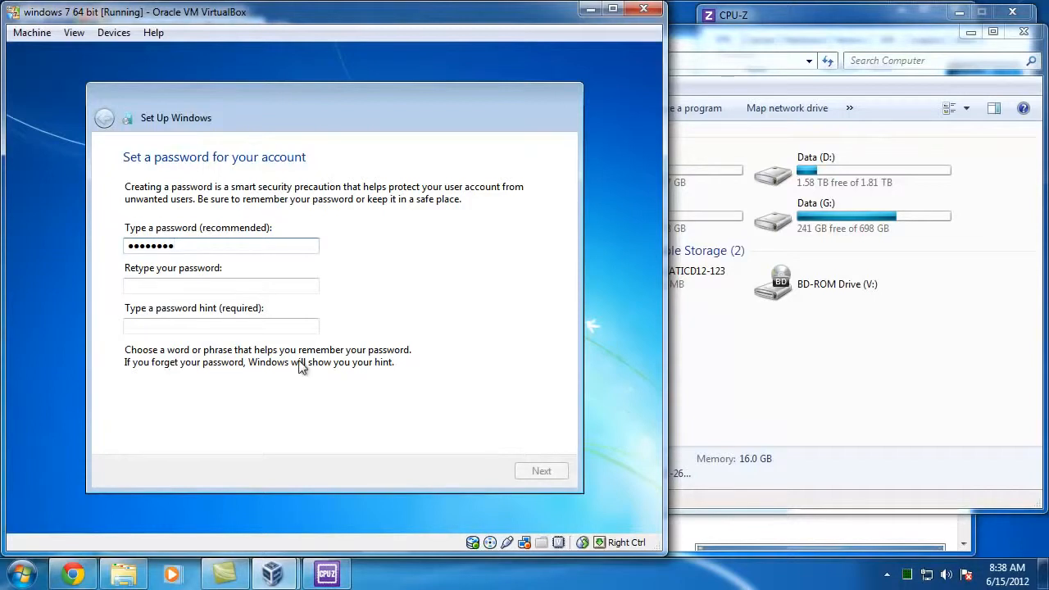
key("Tab")
type("•••••")
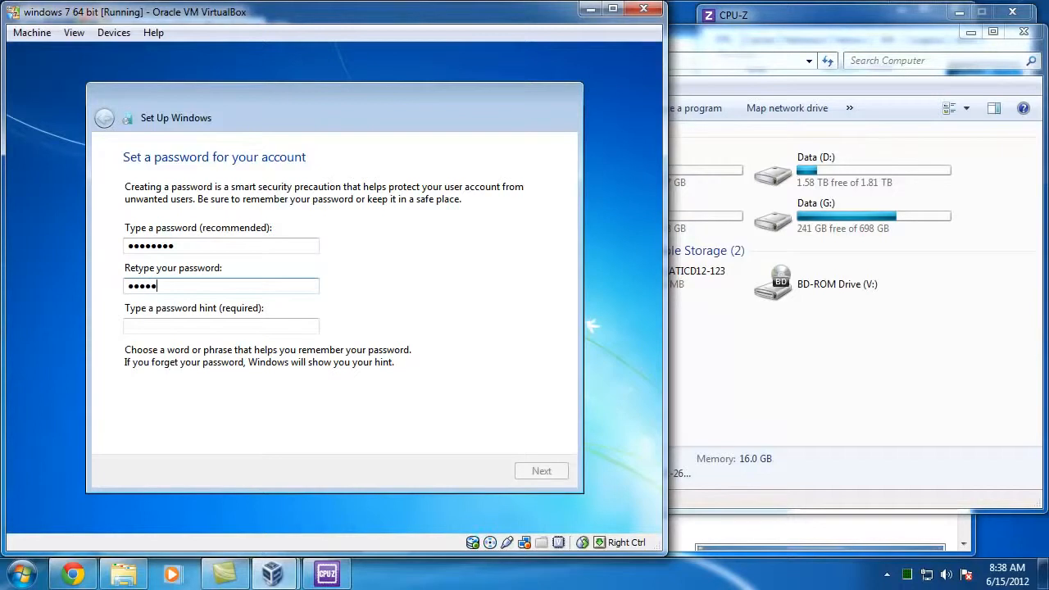
left_click(300, 328)
type("same")
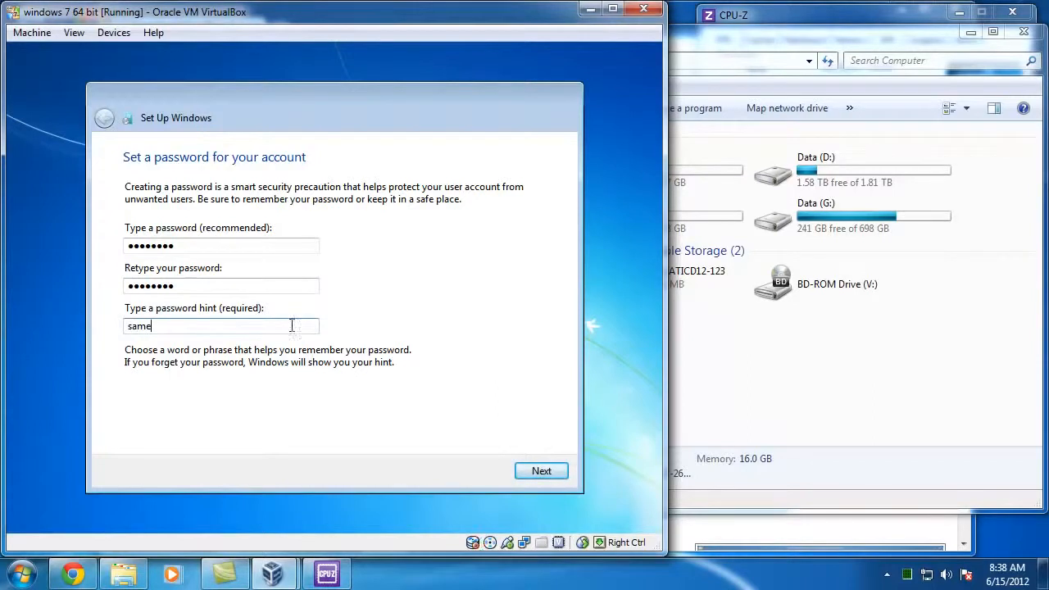
left_click(554, 474)
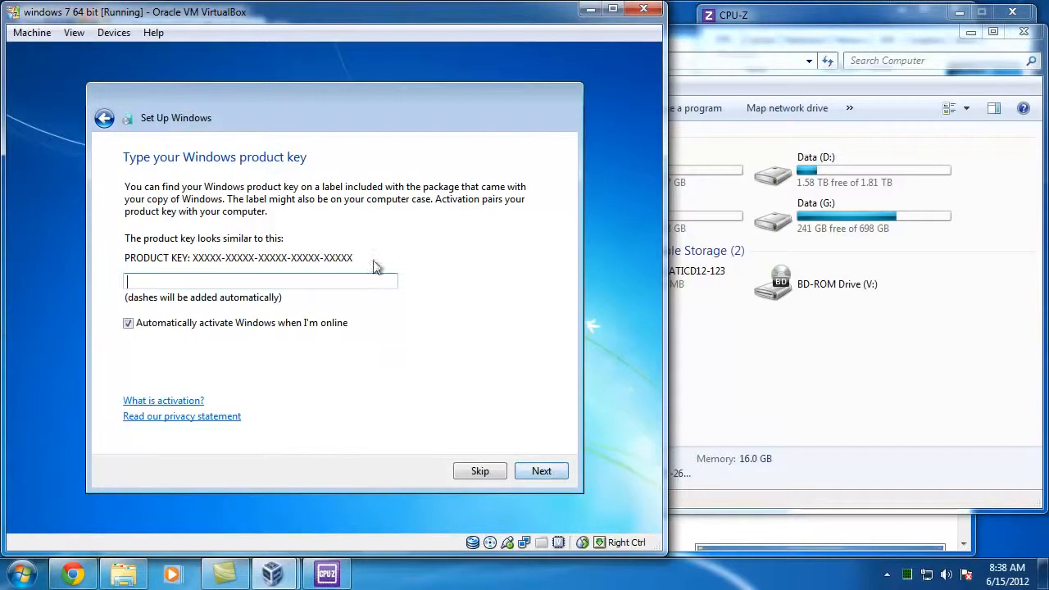
Step: Leave the Windows product key empty and use the recommended protection and update settings
left_click(543, 473)
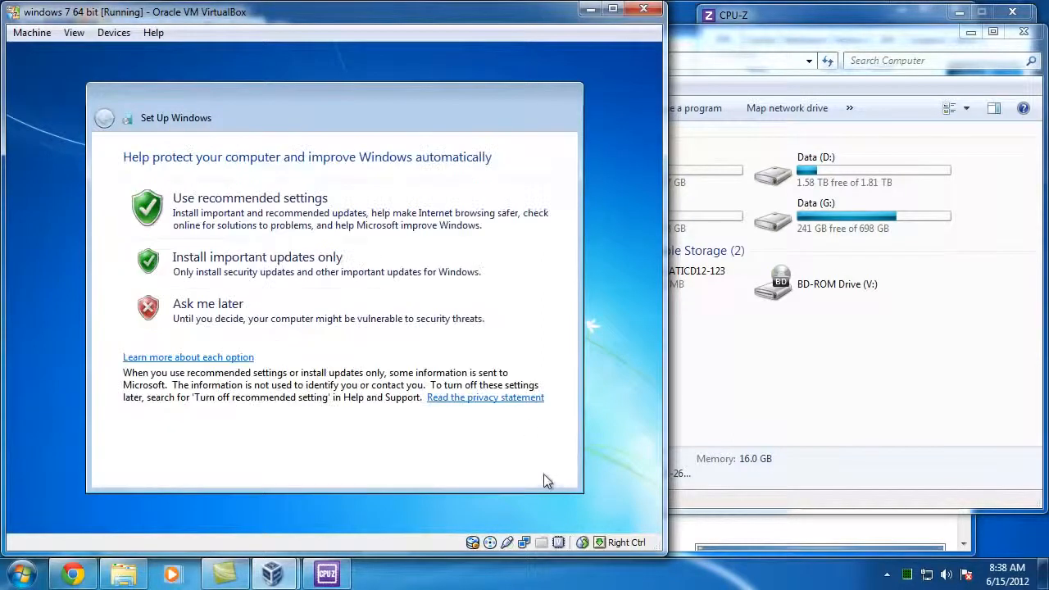
left_click(420, 229)
Step: Set the time zone to (UTC-05:00) Eastern Time (US & Canada)
key("Down")
key("Down")
key("Down")
key("Down")
key("Down")
key("Down")
key("Down")
key("Down")
key("Down")
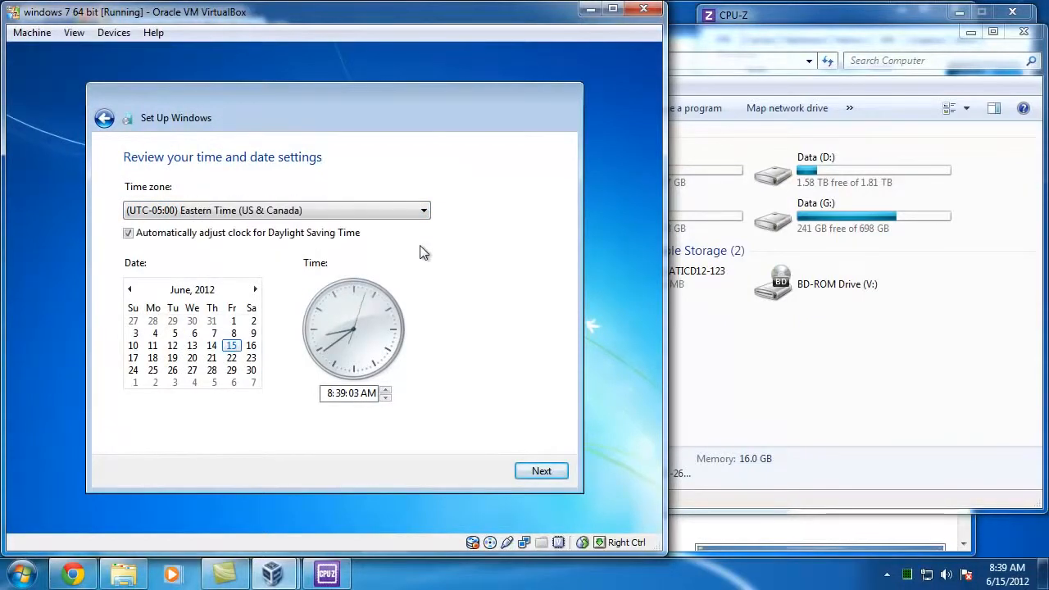
Step: Accept the time and date settings and set the computer's current location to Work network
left_click(554, 475)
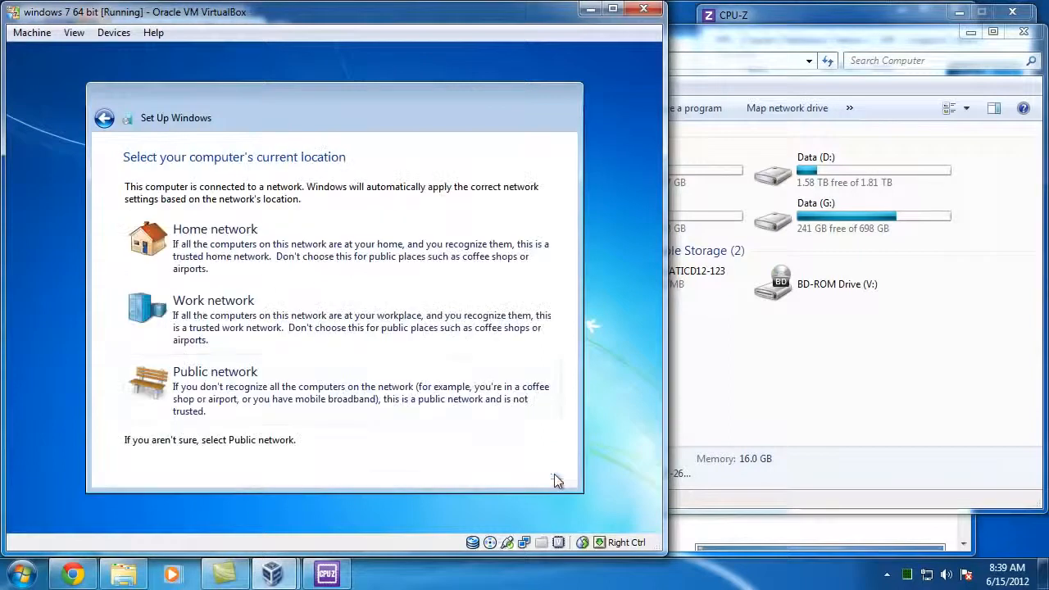
left_click(426, 324)
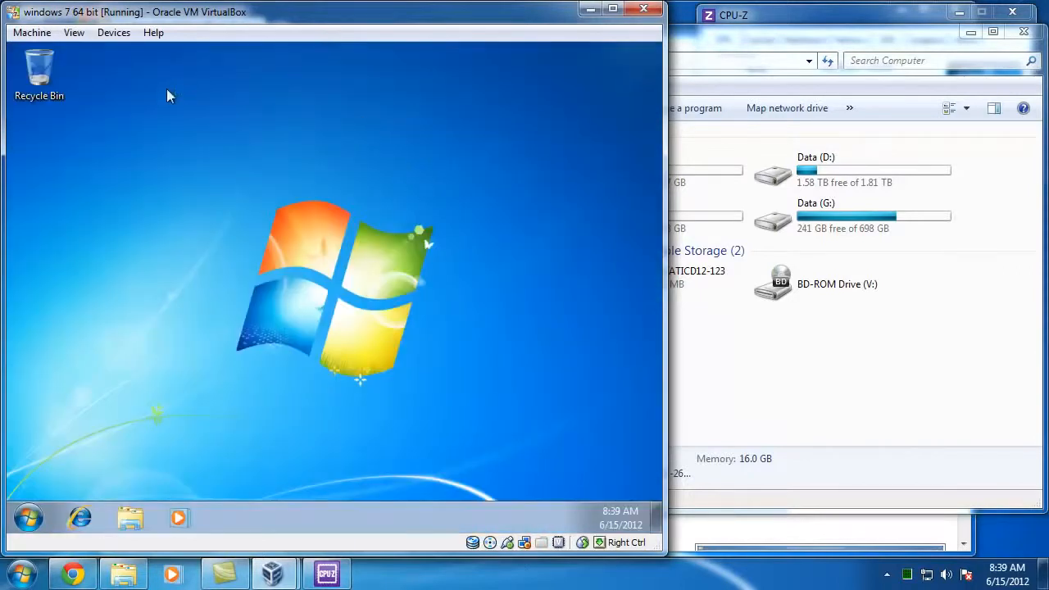
Step: Insert the VirtualBox Guest Additions disc in the virtual machine, run VBoxWindowsAdditions.exe and allow it to make changes
left_click(112, 36)
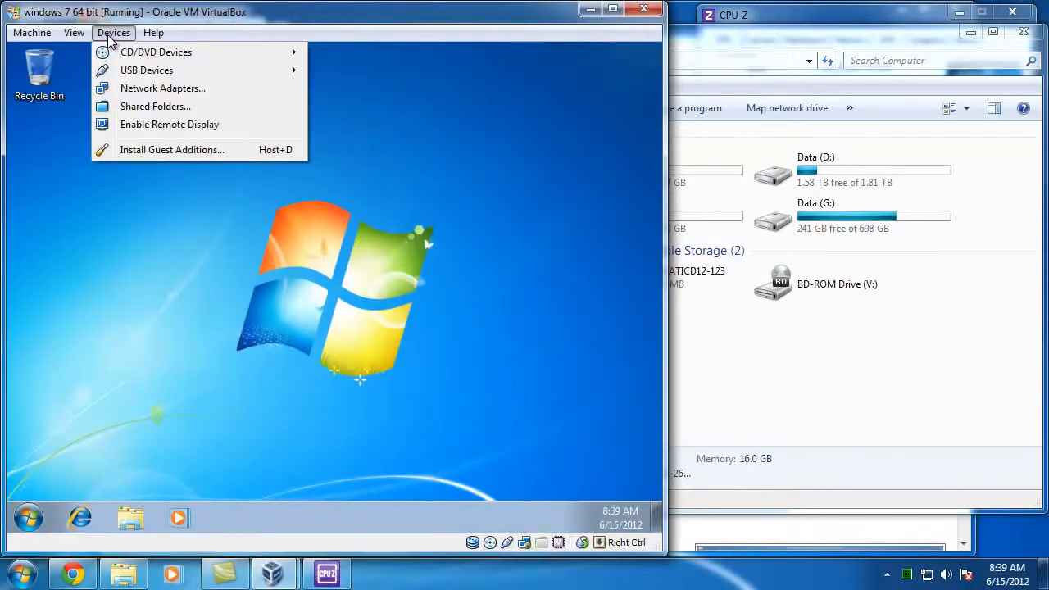
left_click(183, 152)
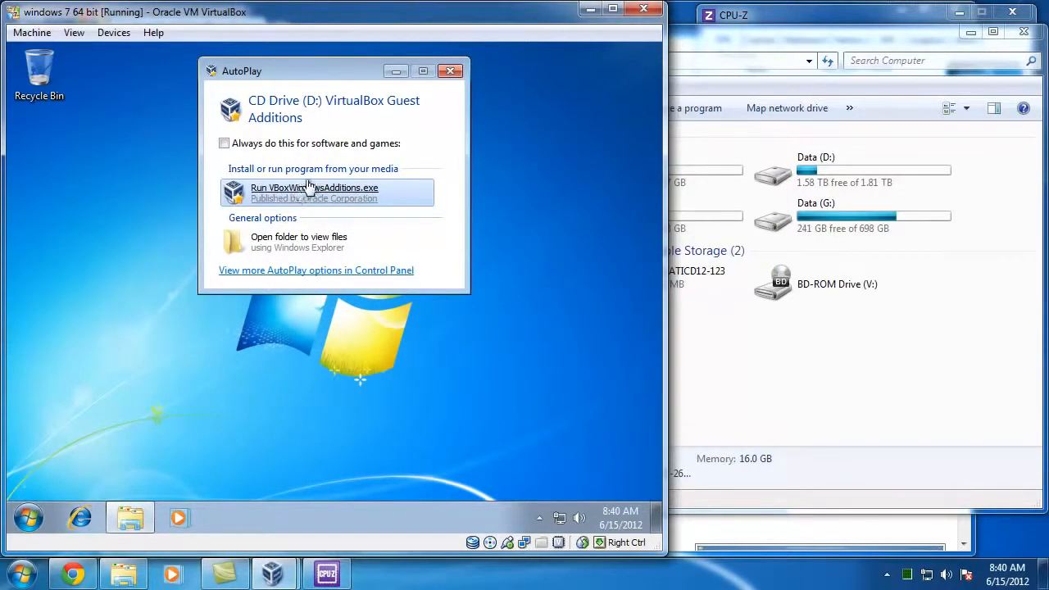
left_click(305, 194)
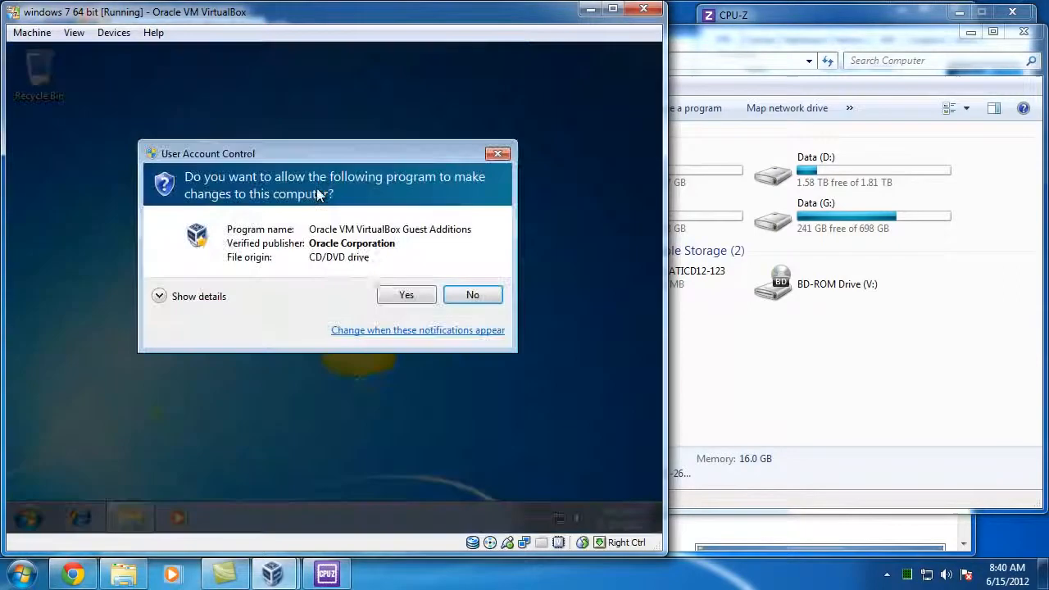
left_click(408, 300)
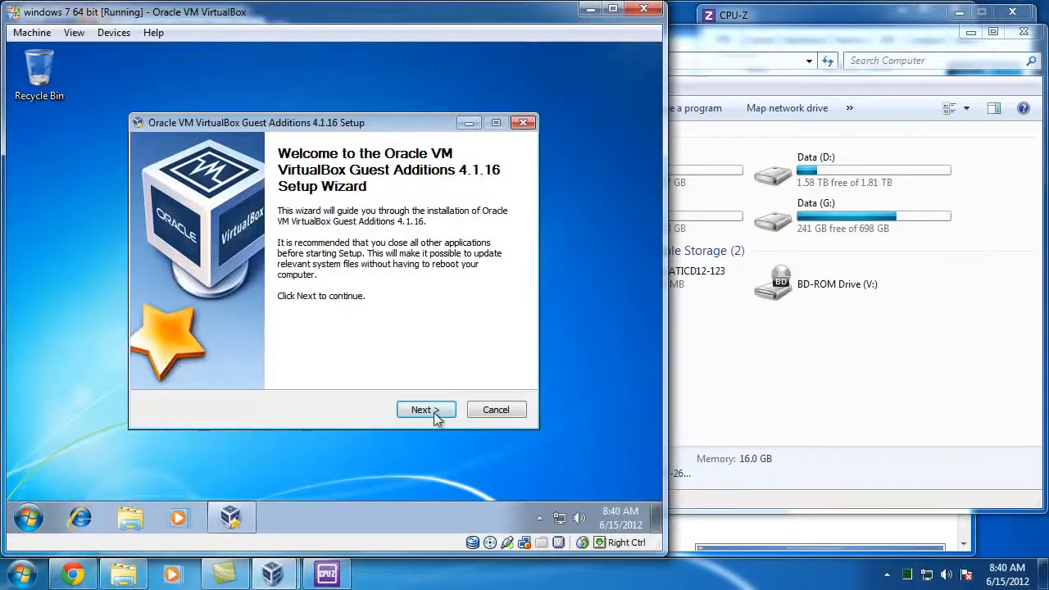
Step: Install Guest Additions 4.1.16 with the default components, accept the Oracle Corporation device software and reboot the guest immediately
left_click(436, 417)
left_click(434, 412)
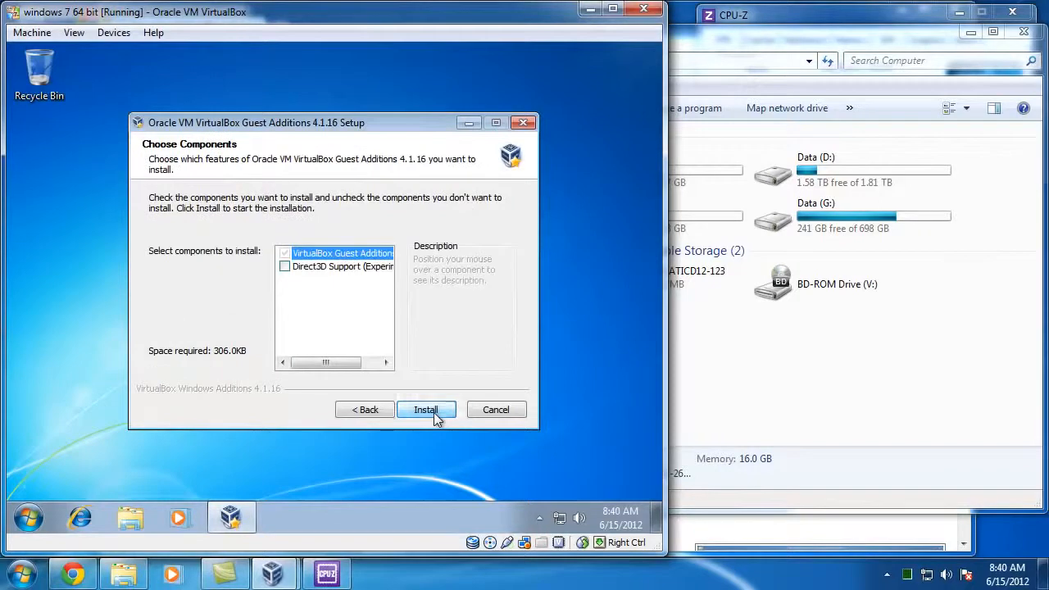
left_click(435, 412)
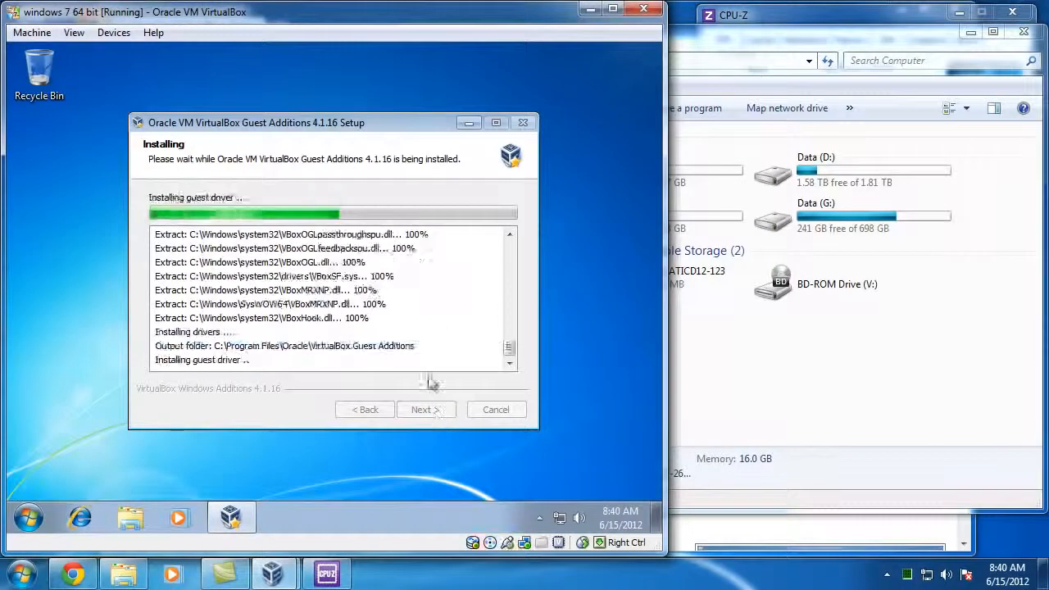
left_click(314, 281)
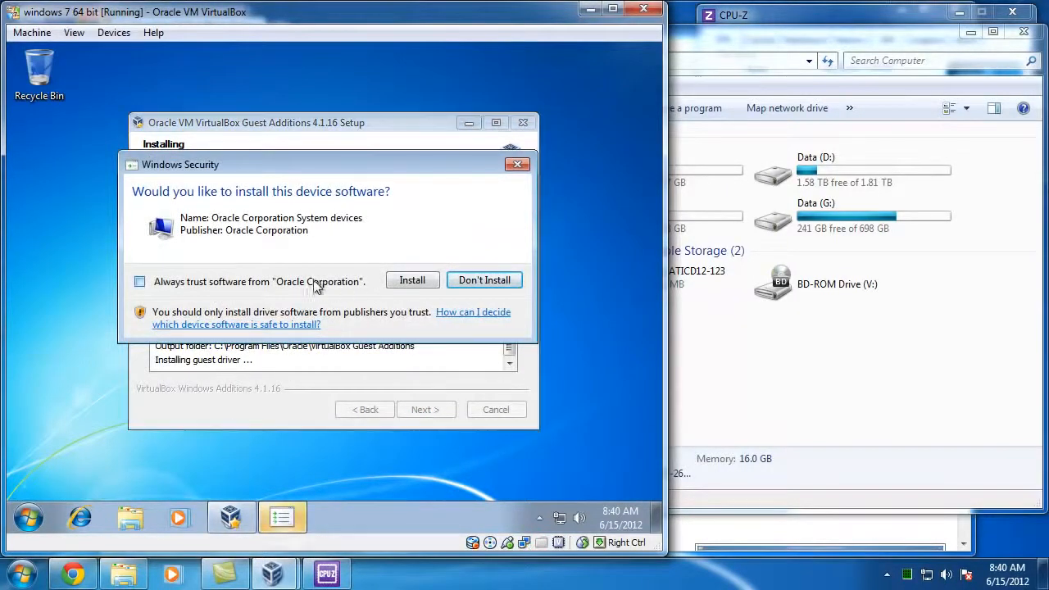
left_click(412, 280)
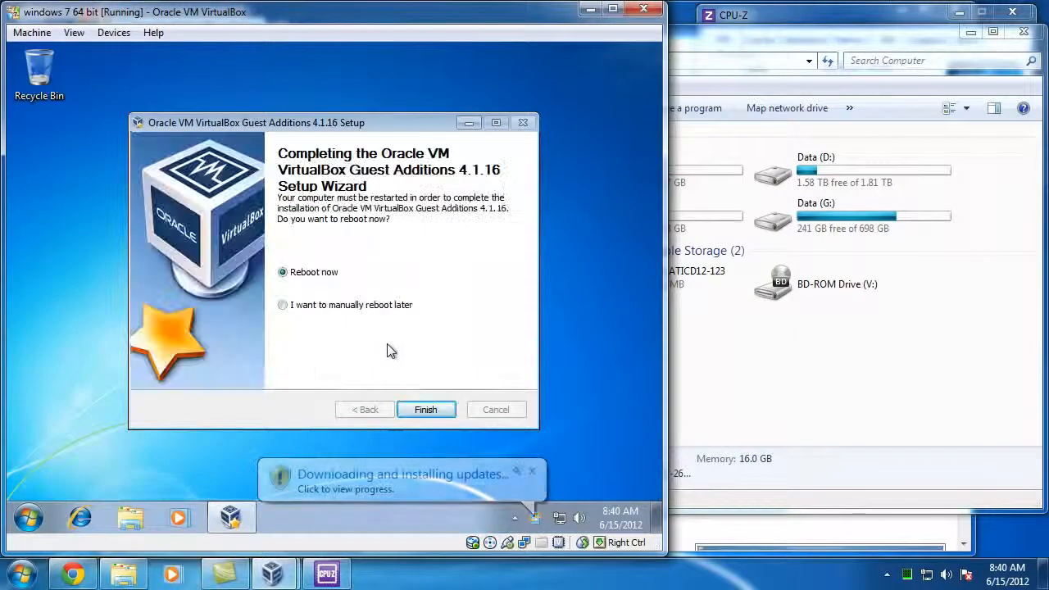
left_click(425, 409)
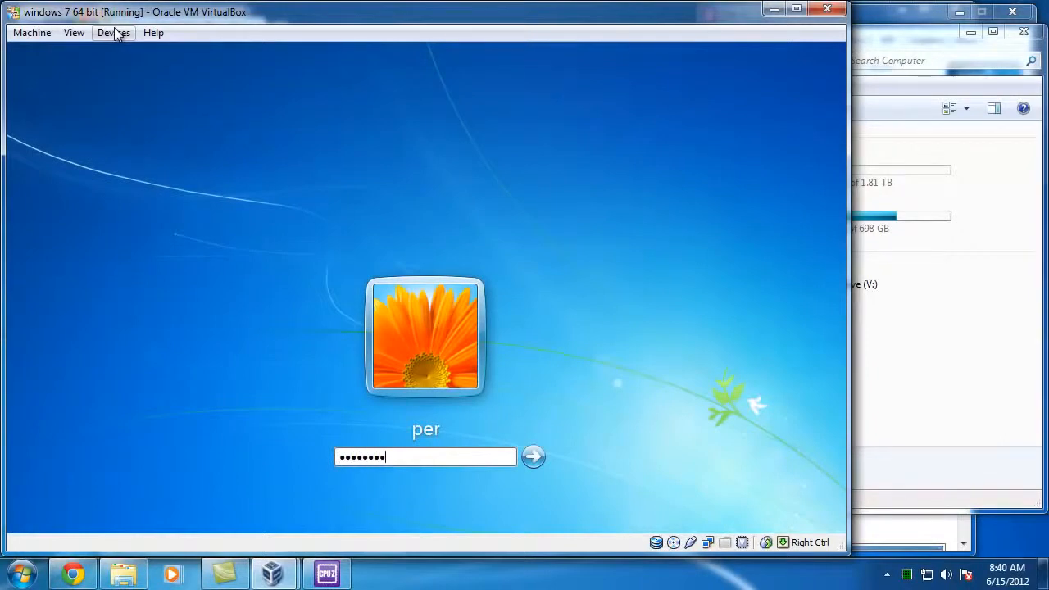
Step: Log in to the guest with the account password and remove the disk from its virtual CD/DVD drive
key("Return")
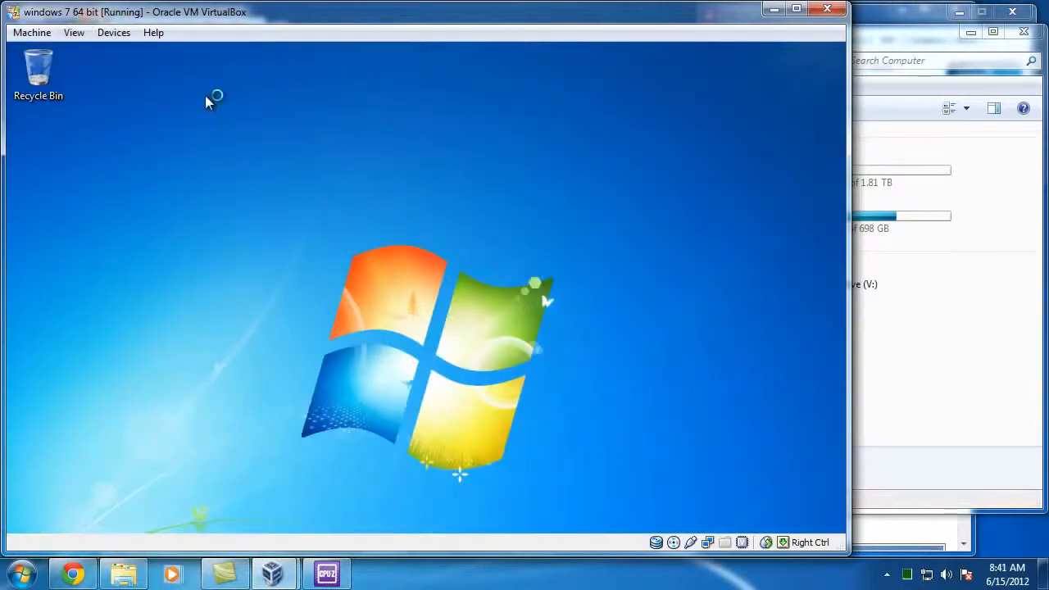
left_click(123, 33)
mouse_move(141, 52)
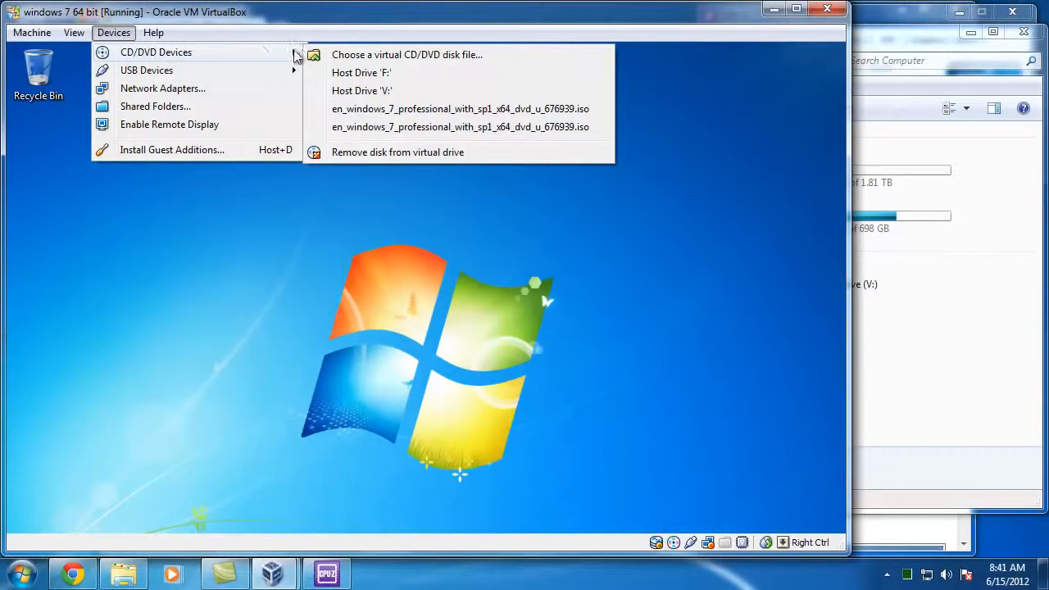
left_click(360, 153)
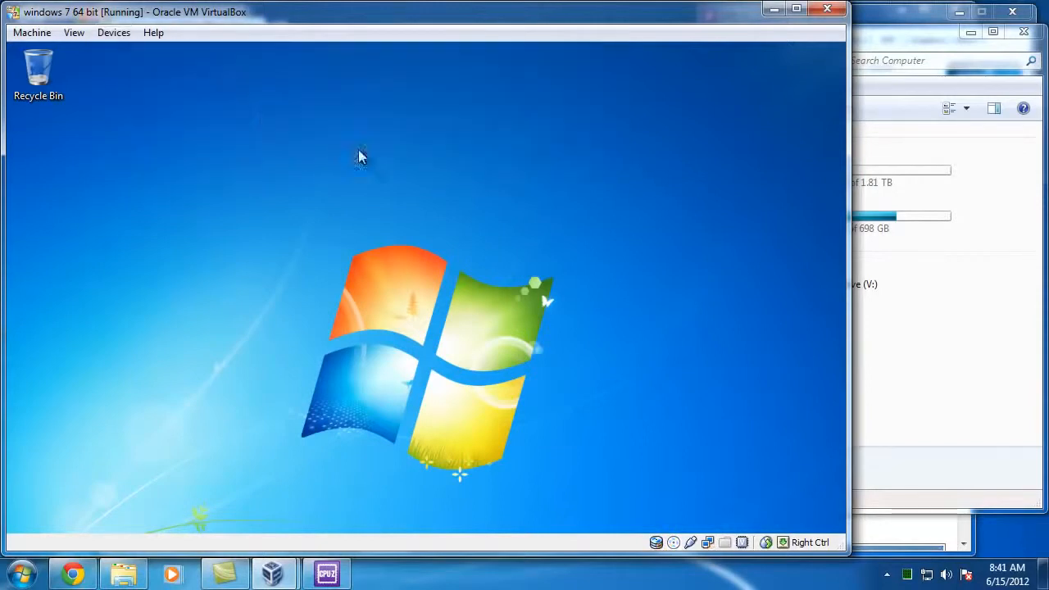
Step: Switch the virtual machine to fullscreen mode and return it to windowed mode
left_click(73, 33)
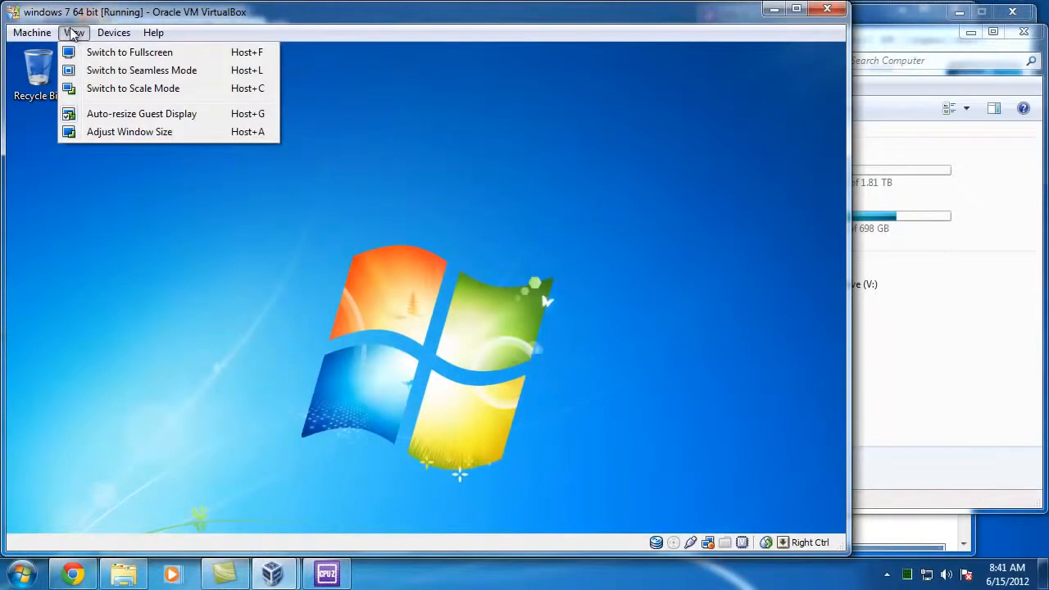
left_click(115, 54)
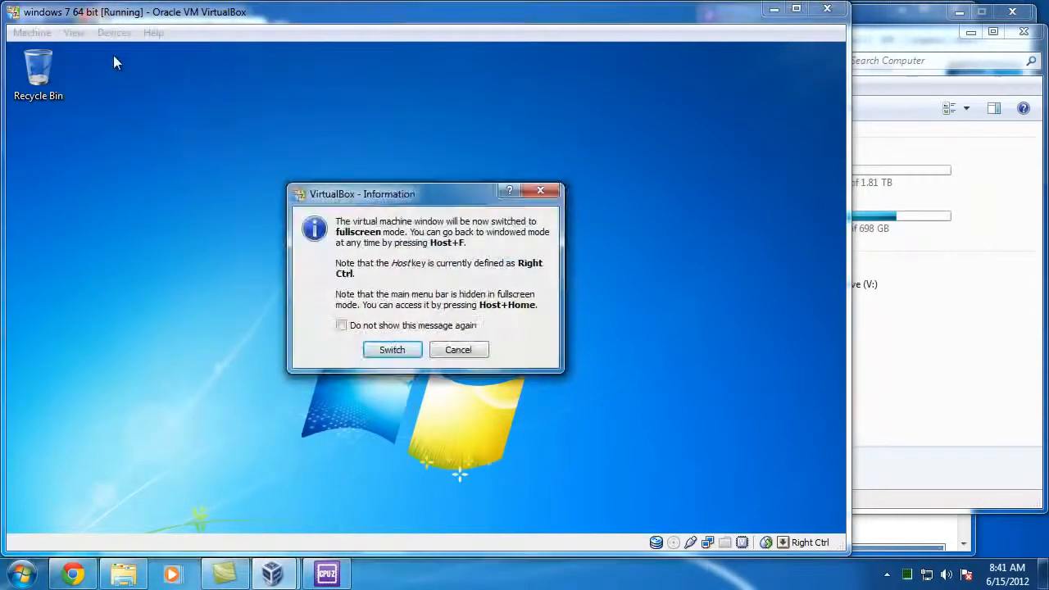
left_click(394, 351)
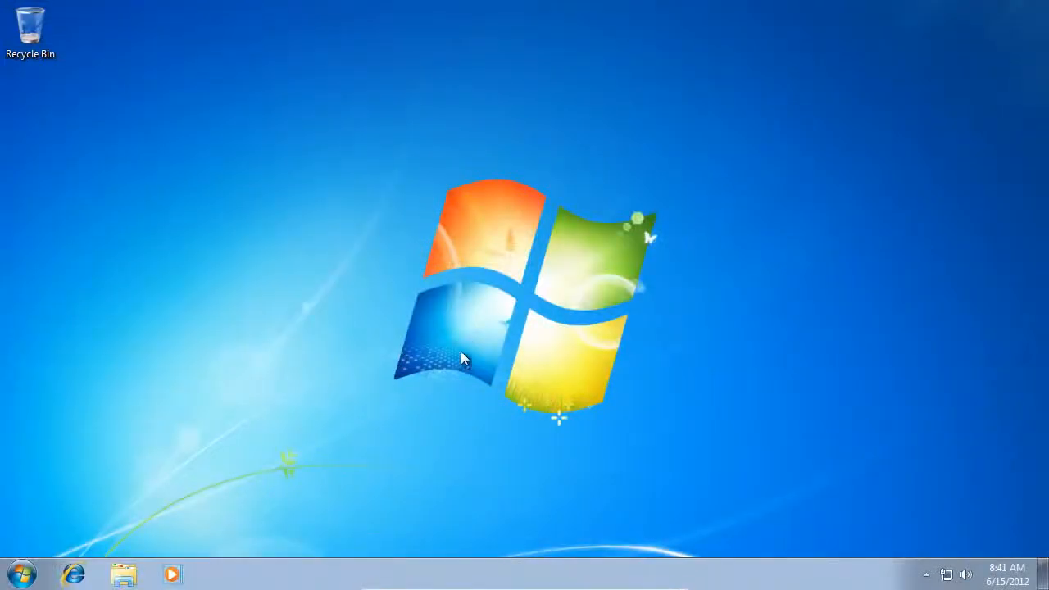
mouse_move(541, 584)
mouse_move(507, 585)
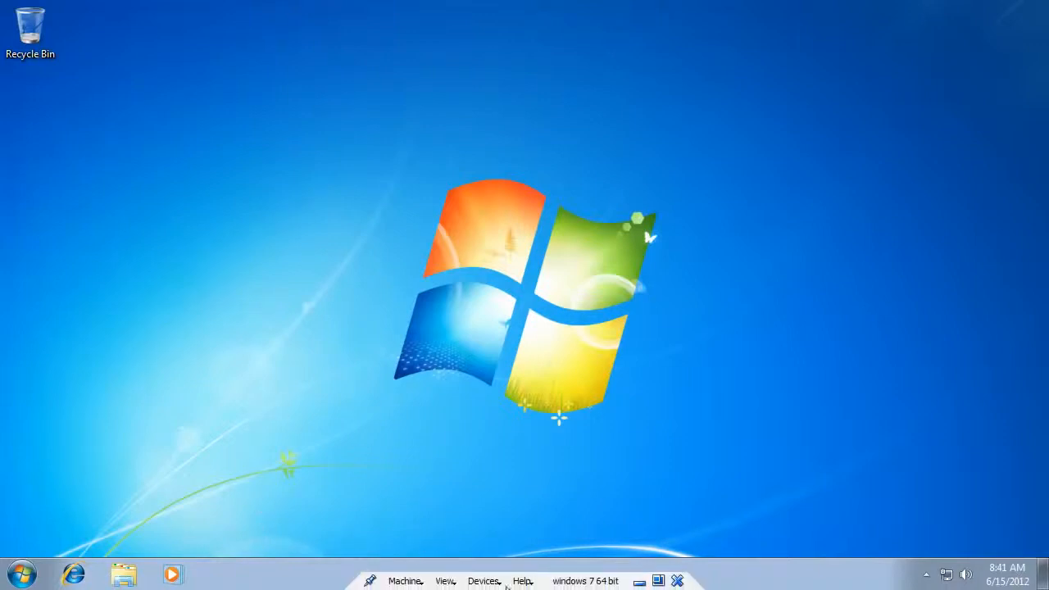
left_click(658, 581)
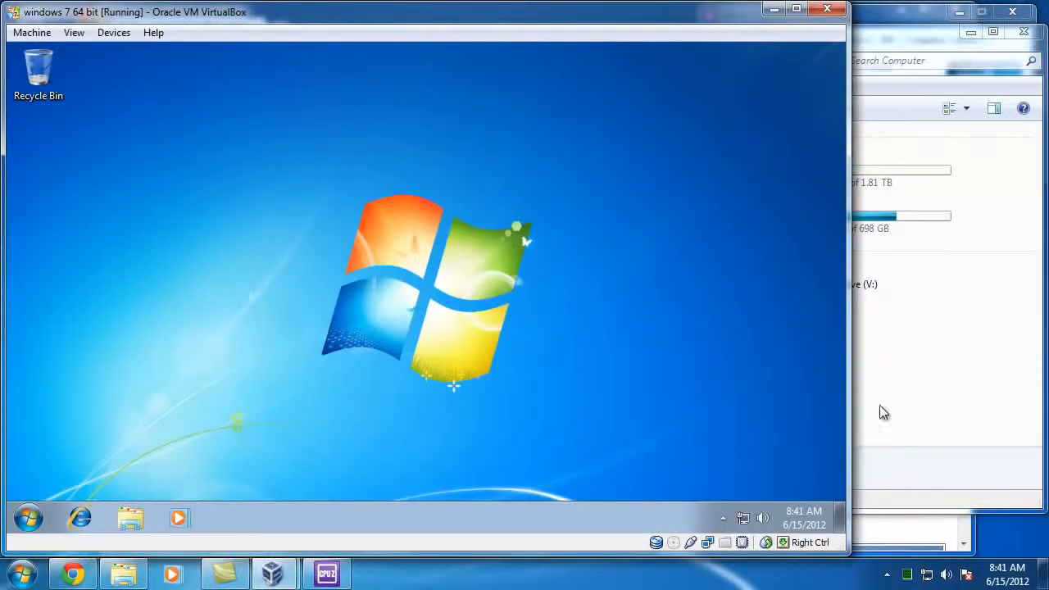
Step: Widen the virtual machine window, then shrink it to about two thirds of the host screen's width
left_click_drag(852, 393, 972, 357)
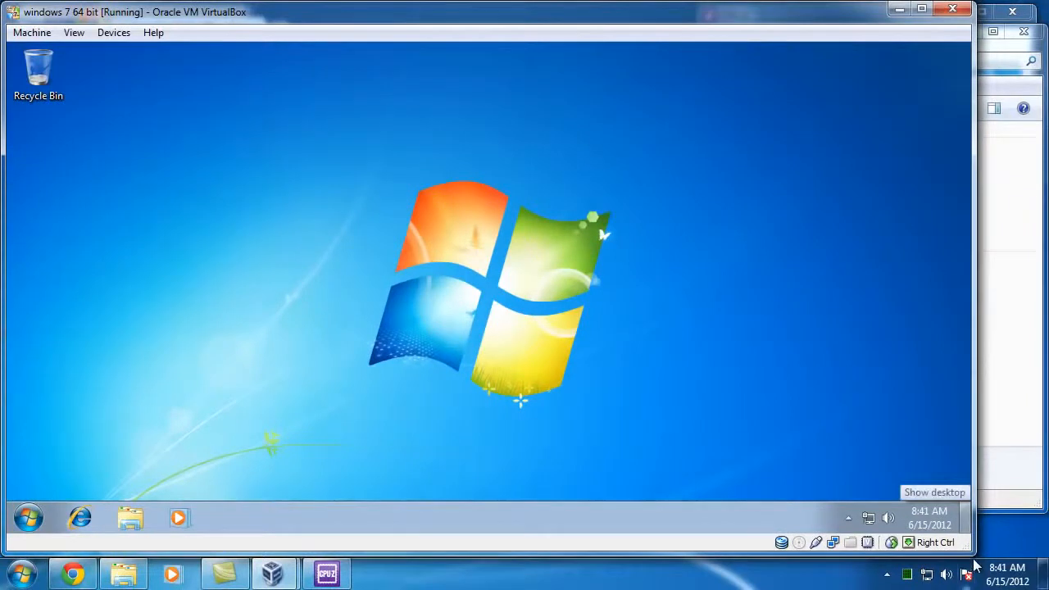
left_click_drag(970, 553, 686, 465)
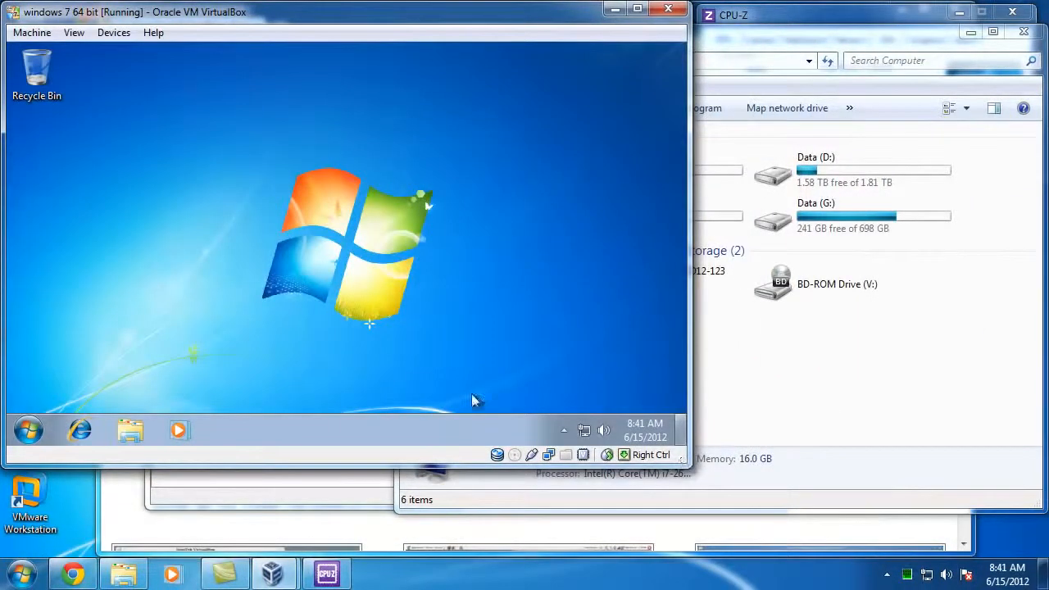
Step: Show the resized virtual machine in fullscreen mode once more and restore its window
left_click(74, 33)
left_click(104, 54)
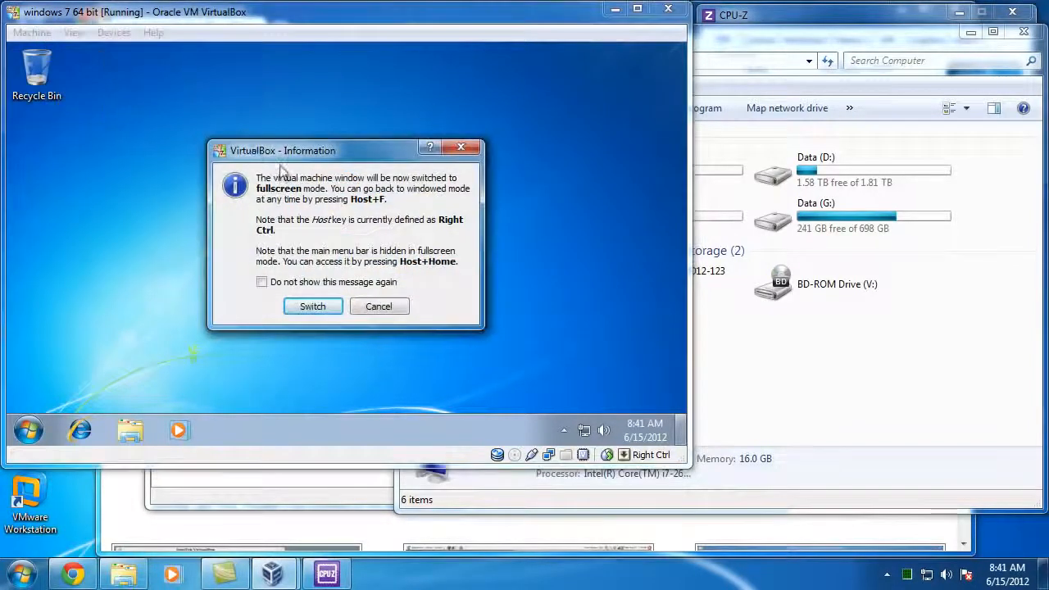
left_click(318, 307)
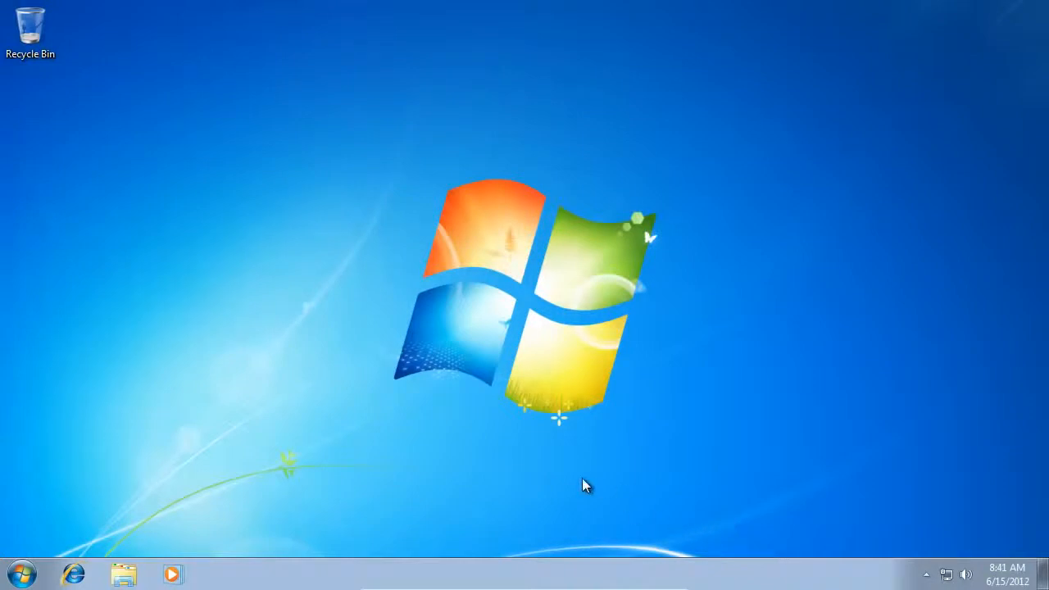
mouse_move(644, 587)
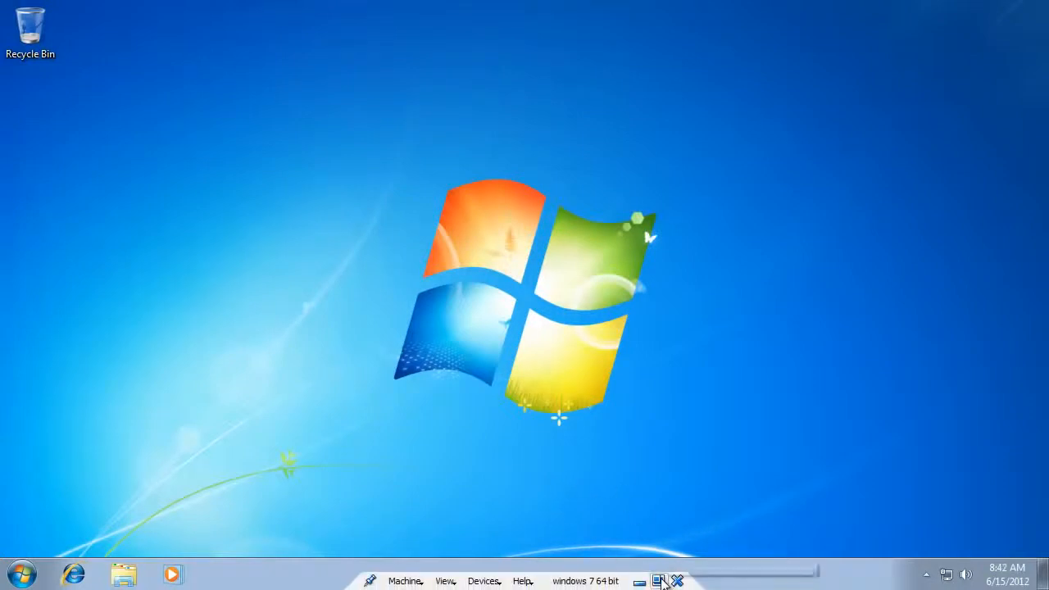
left_click(661, 581)
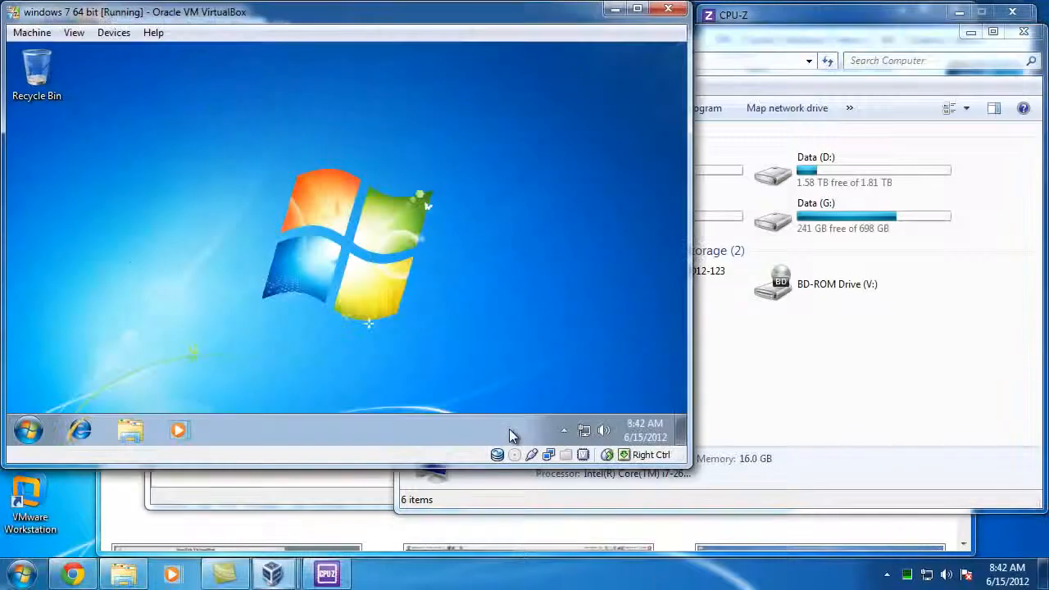
Step: Shut down Windows 7 inside the virtual machine
left_click(28, 430)
left_click(247, 387)
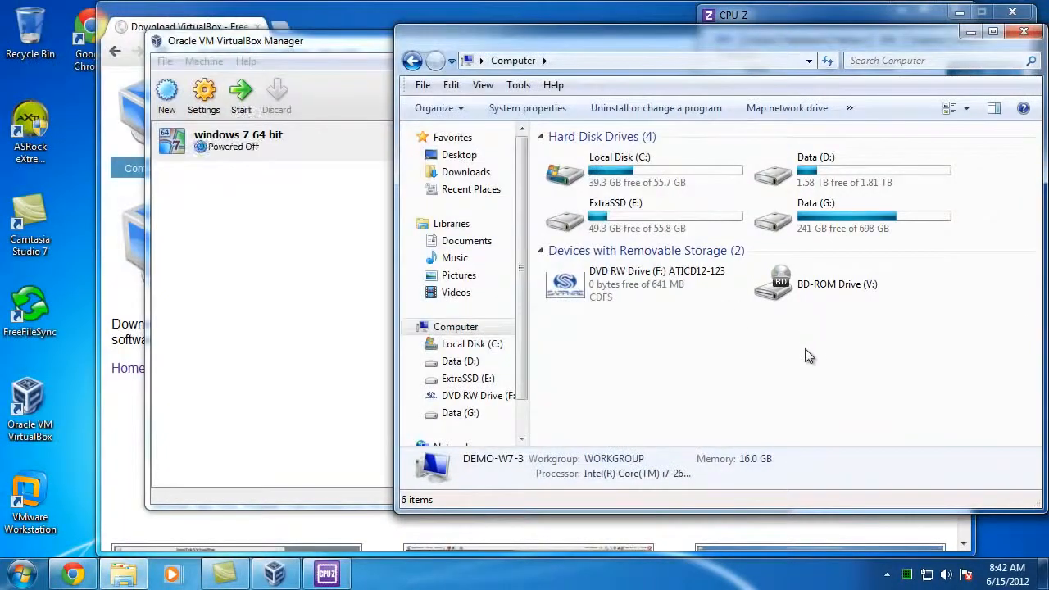
Step: Open the VirtualBox\windows 7 64 bit folder on ExtraSSD (E:) and examine the windows 7 64 bit.vdi disk image
double_click(649, 218)
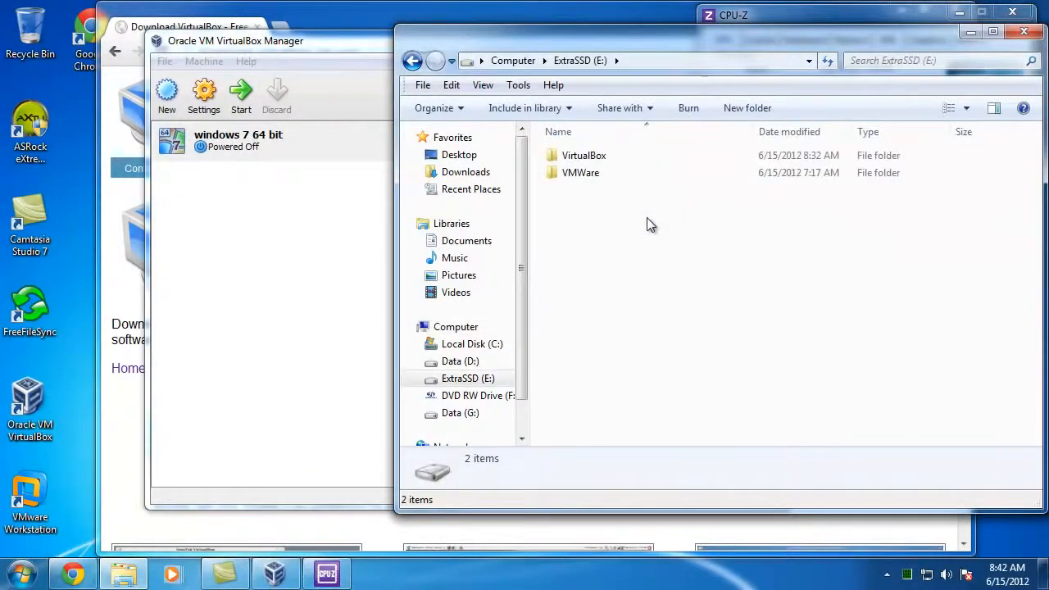
double_click(589, 158)
double_click(590, 160)
mouse_move(620, 207)
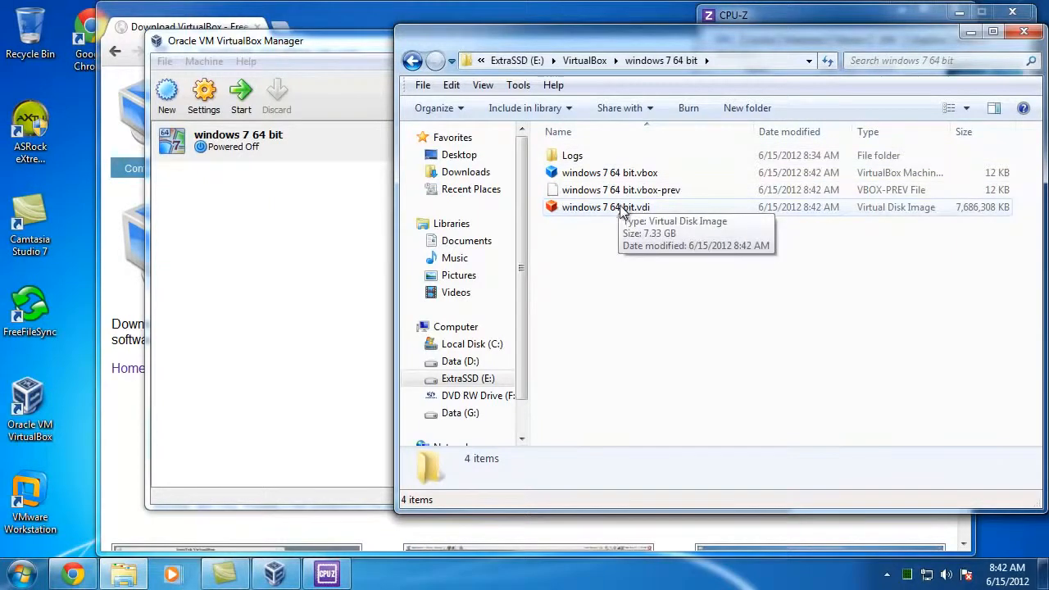
left_click(620, 208)
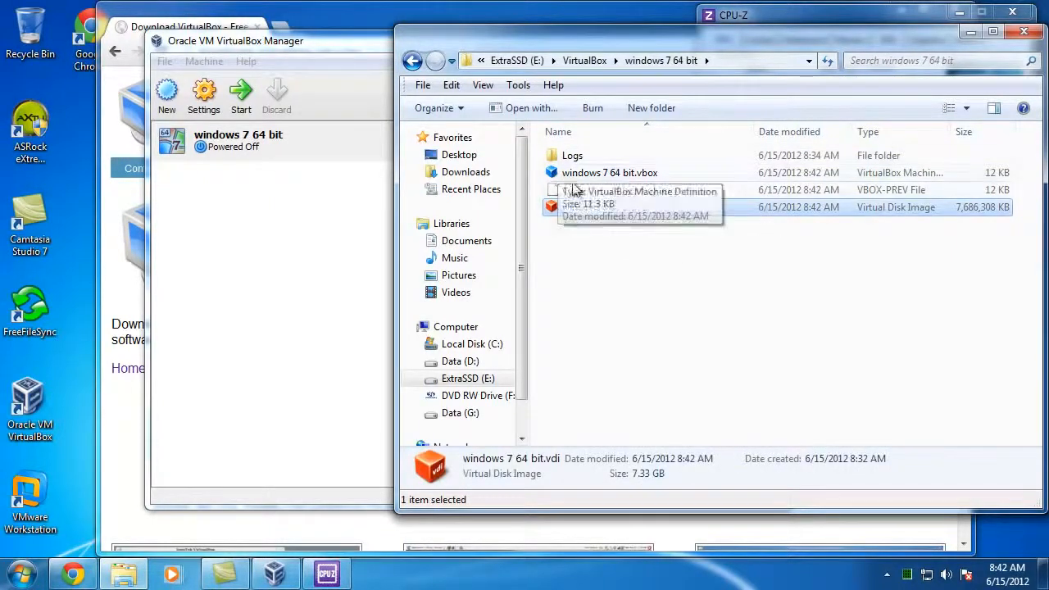
mouse_move(624, 215)
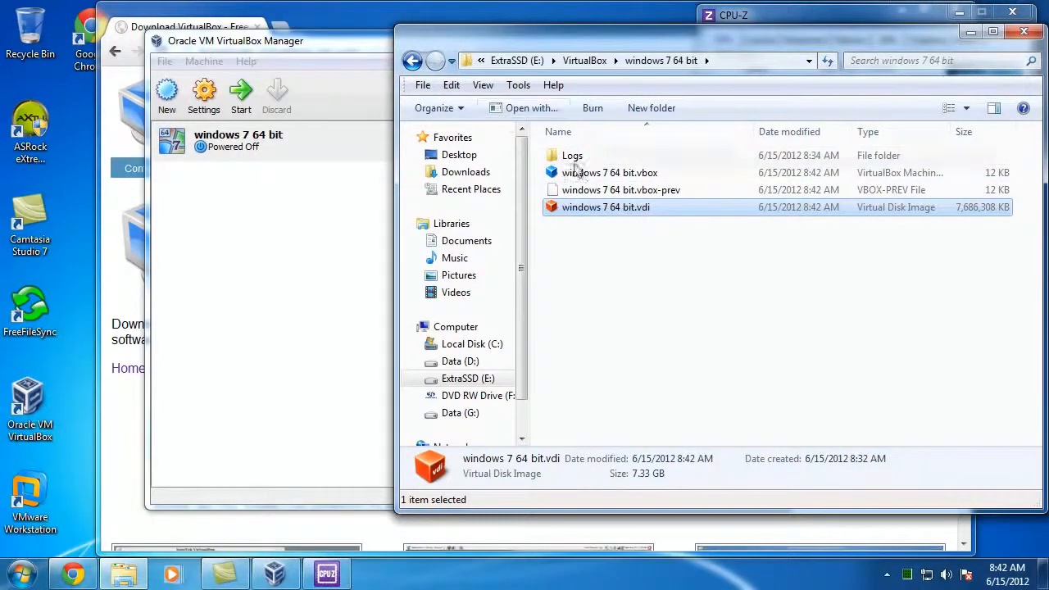
Step: Start the windows 7 64 bit virtual machine from VirtualBox Manager and log in with the account password
left_click(303, 210)
left_click(241, 93)
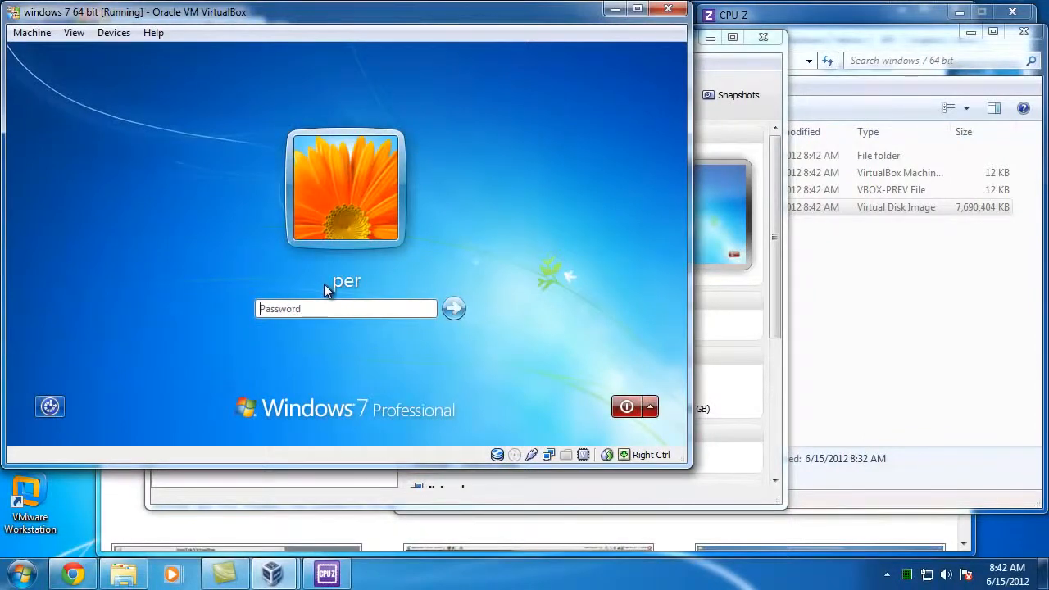
type("•••••••")
key("Return")
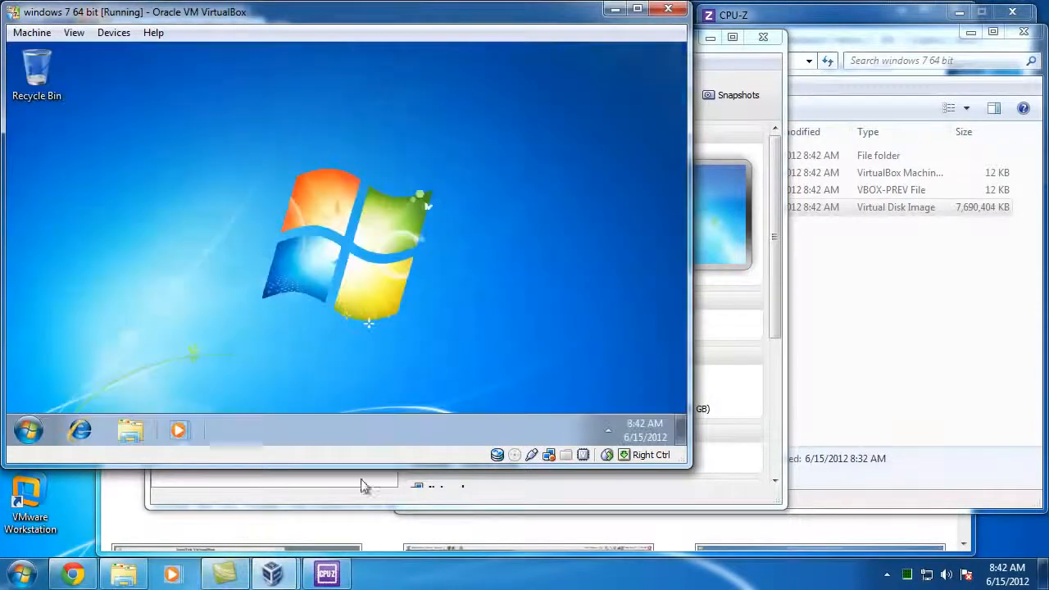